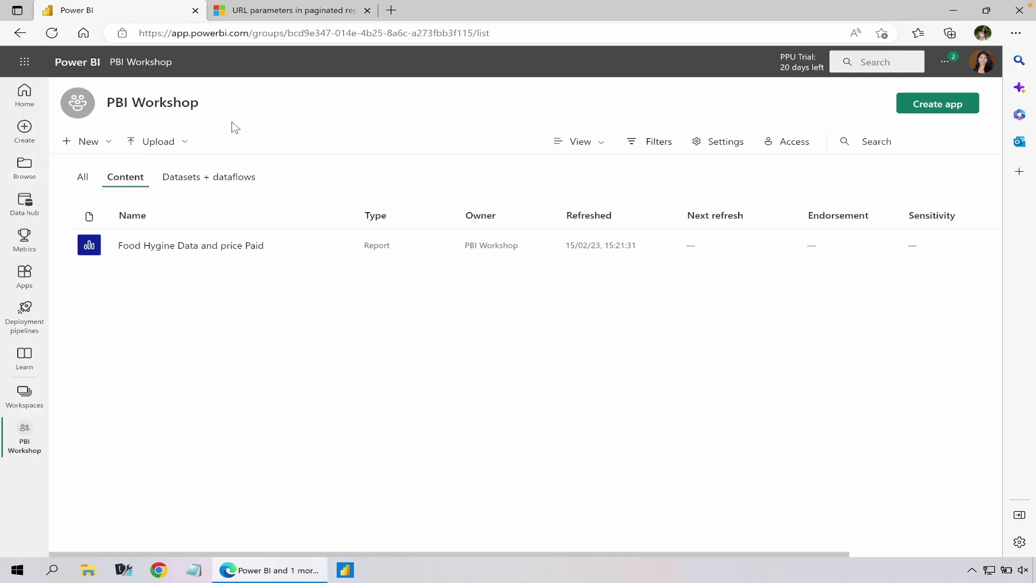
List the PBI Workshop datasets, including Food Hygine Data and price Paid.
left_click(222, 183)
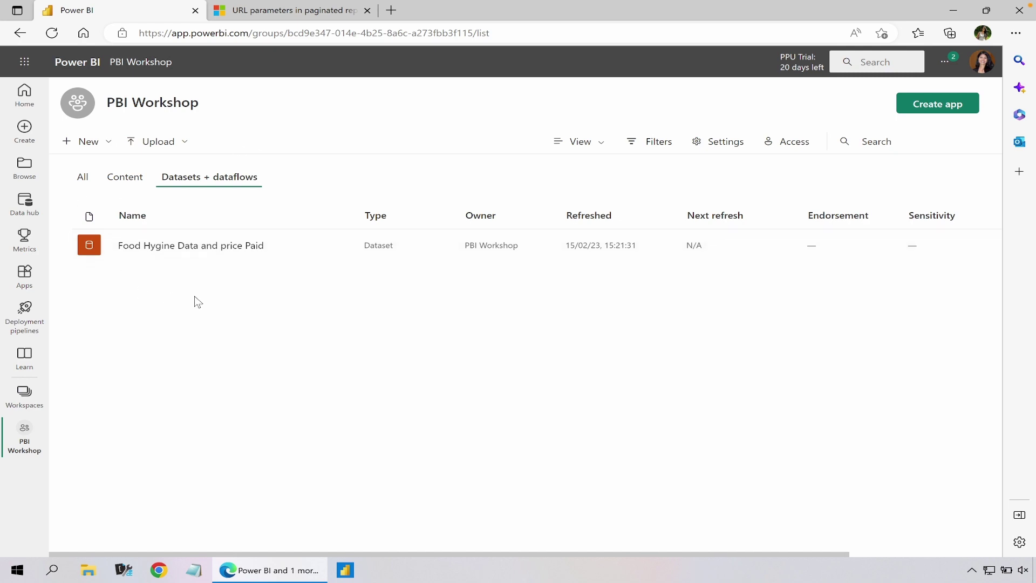
mouse_move(215, 257)
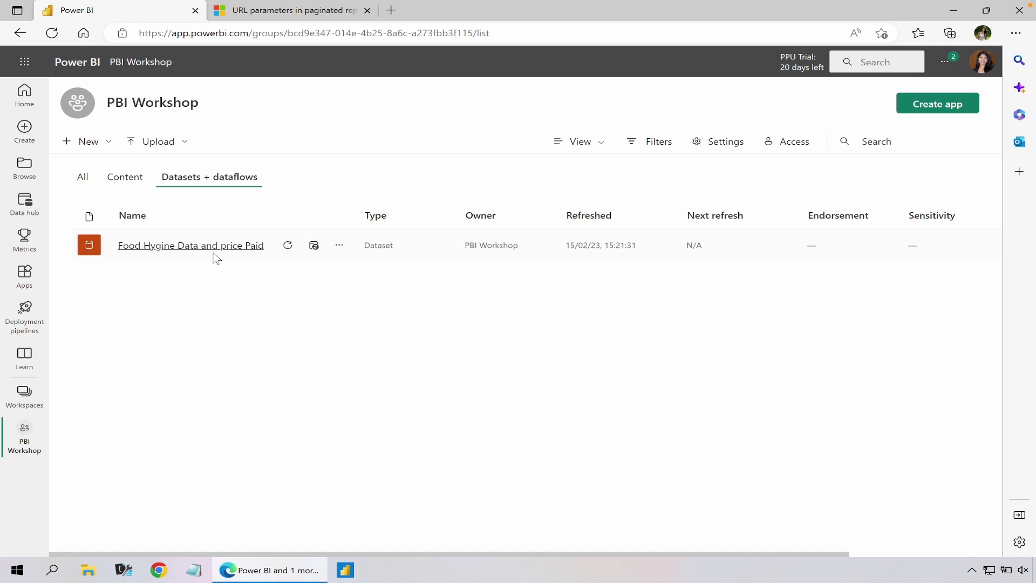
Create a new paginated report from the Food Hygine Data and price Paid dataset.
left_click(339, 247)
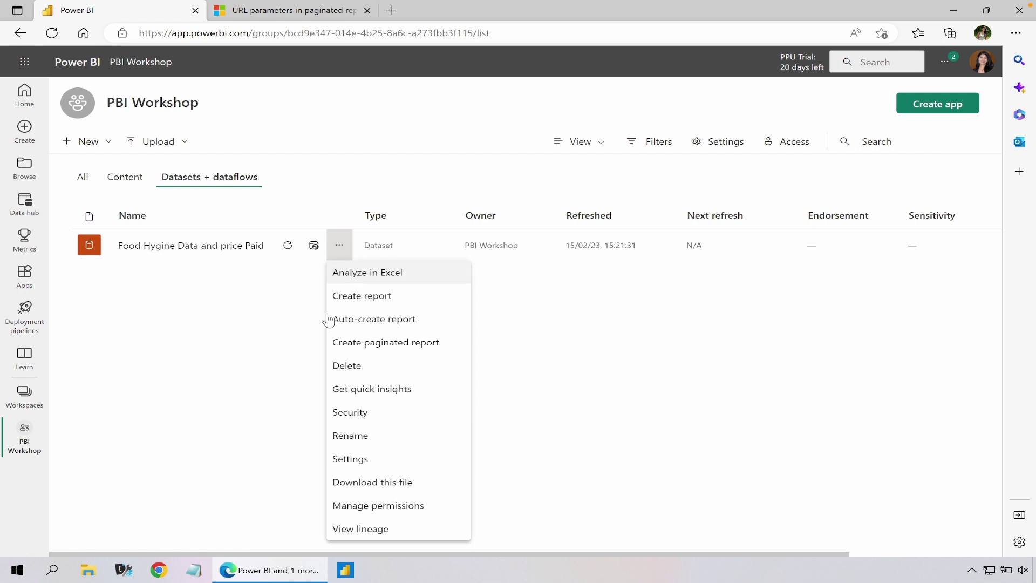
left_click(447, 351)
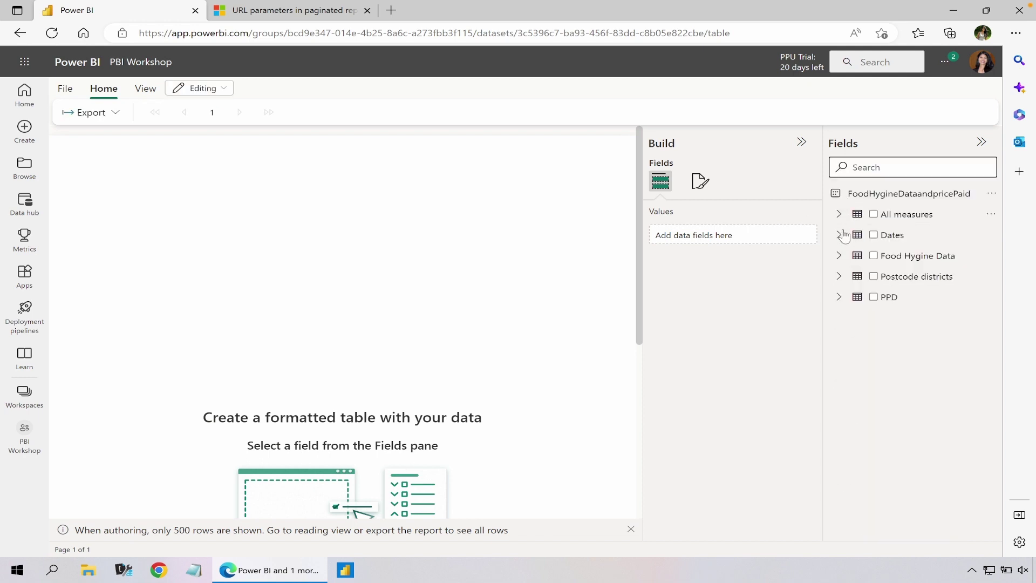
Build a table of Year (Don't summarize) and # Sales.
left_click(839, 236)
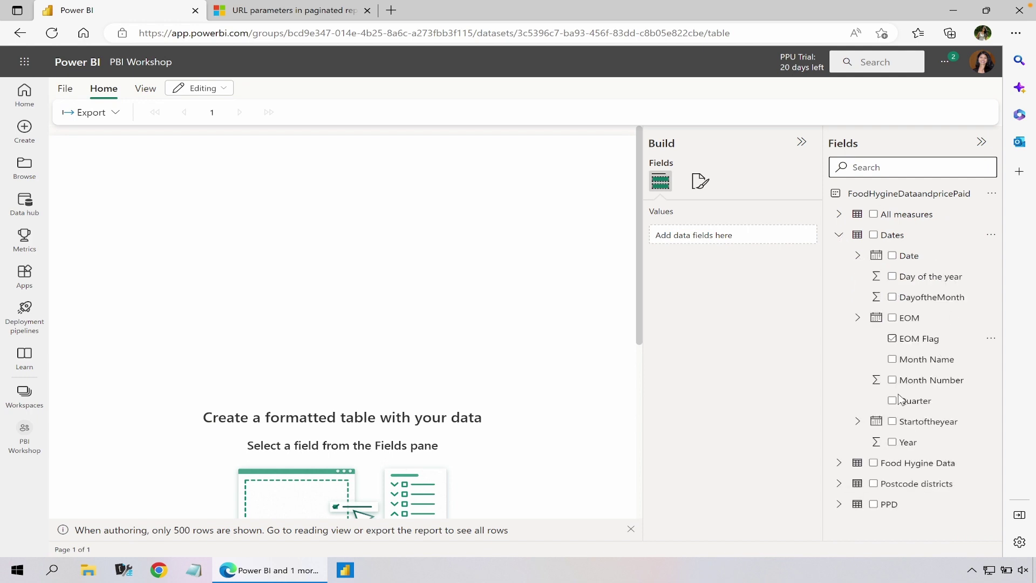
left_click(892, 442)
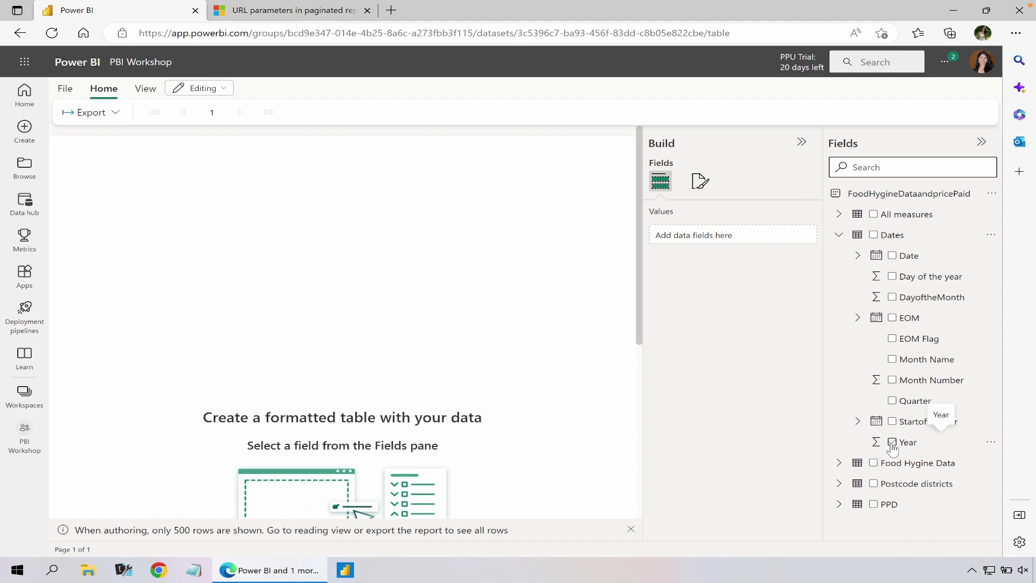
left_click(839, 215)
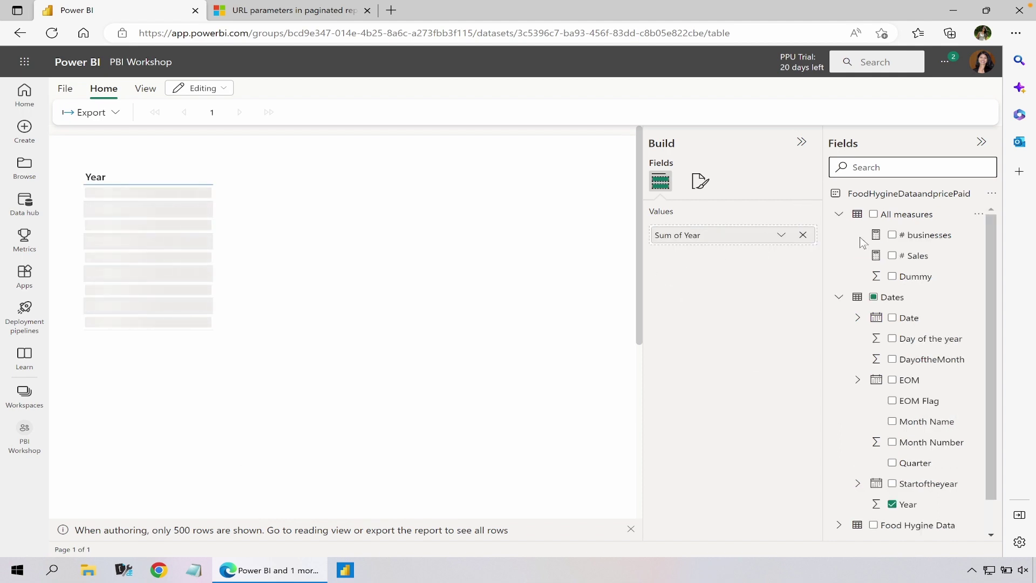
left_click(891, 256)
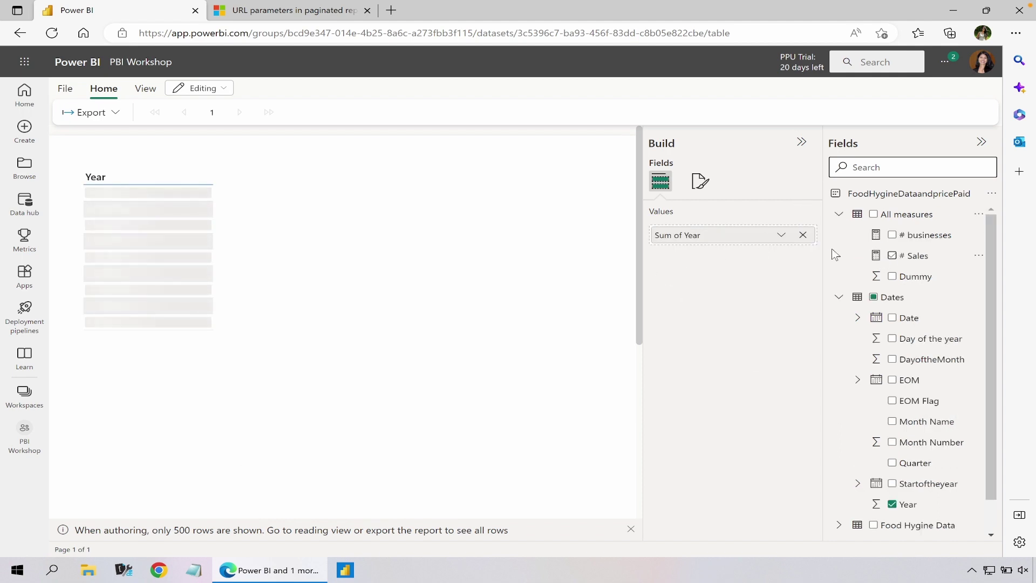
left_click(782, 244)
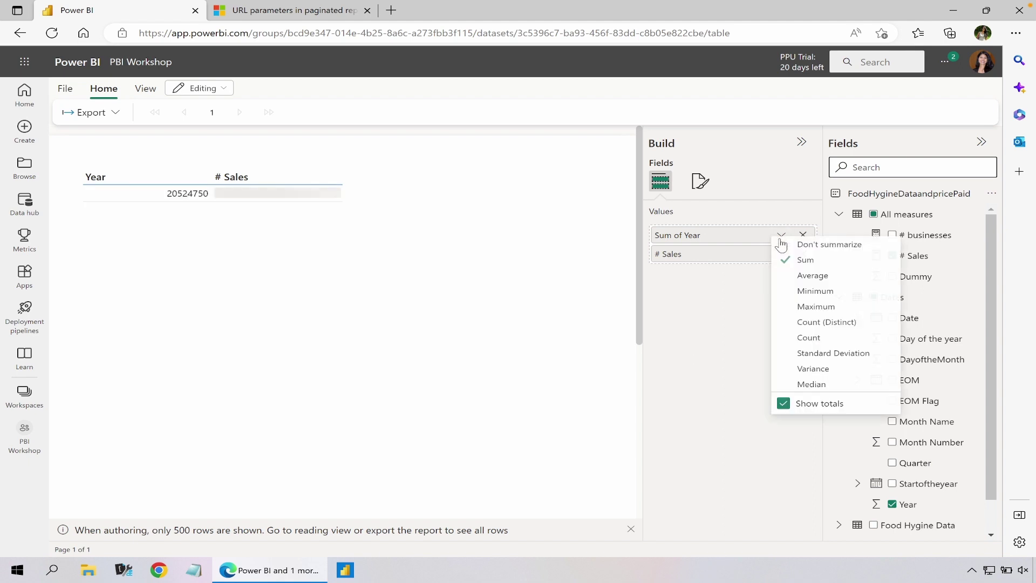
left_click(812, 246)
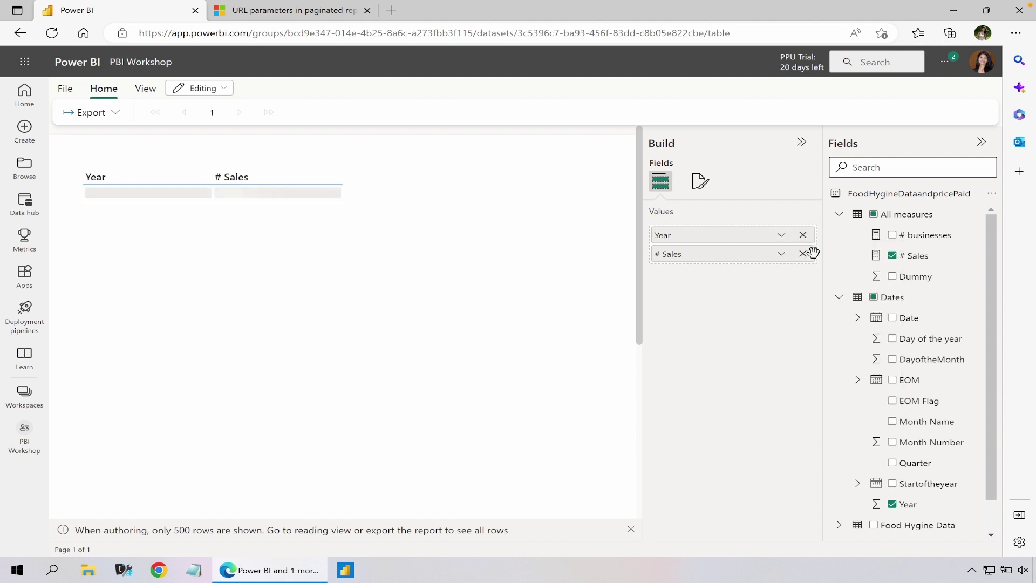
Apply the Bold header style to the Year and # Sales table.
left_click(333, 167)
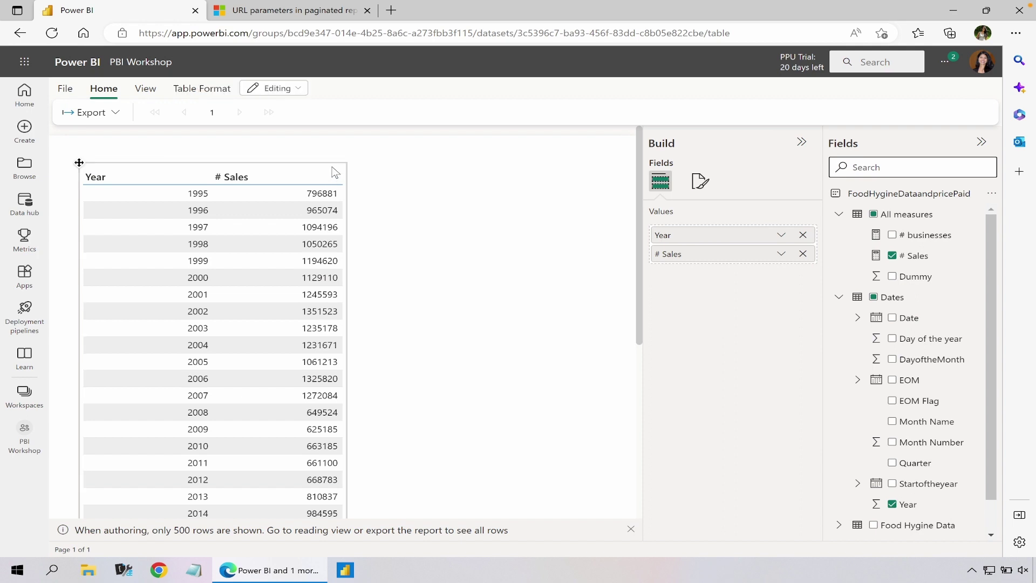
left_click(701, 183)
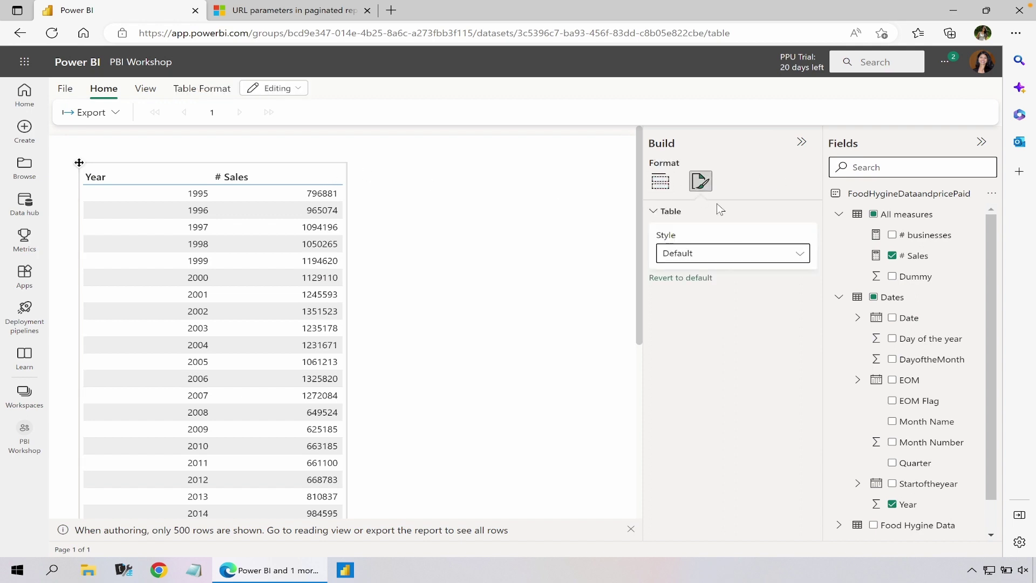
left_click(724, 251)
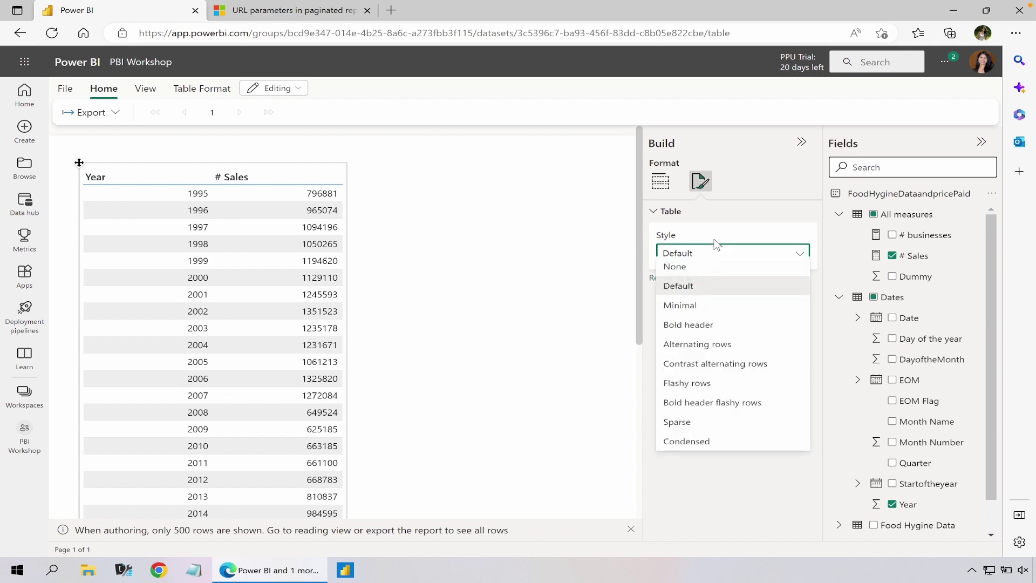
left_click(704, 331)
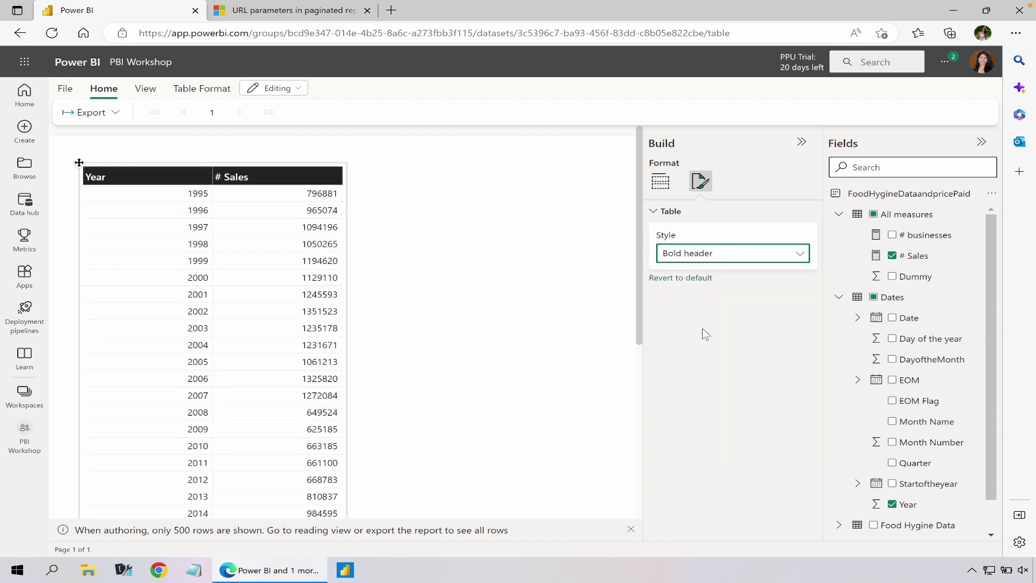
left_click(291, 93)
Switch to viewing and save the report as 'Light version' in PBI Workshop.
left_click(291, 108)
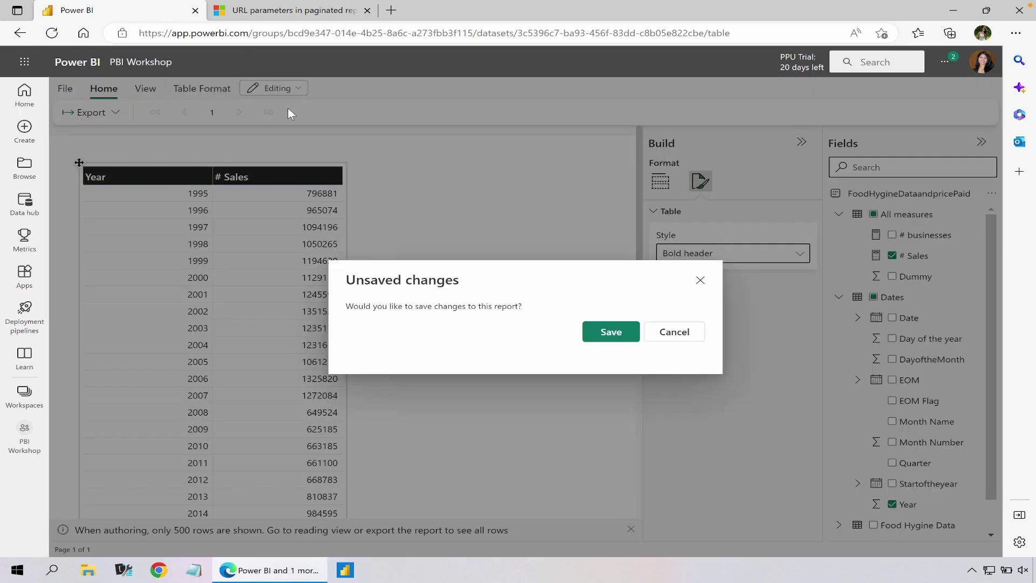
left_click(624, 330)
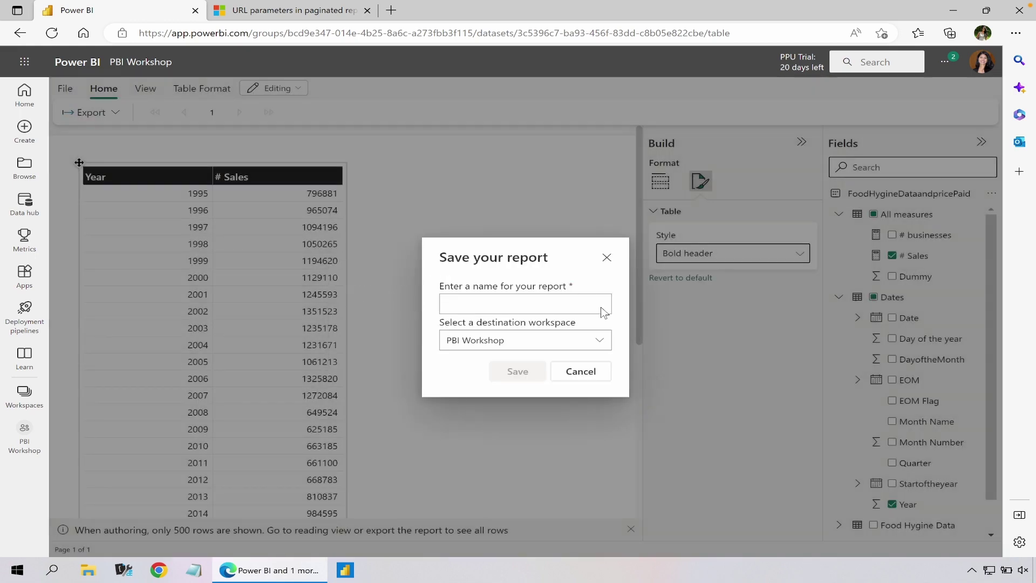
left_click(571, 305)
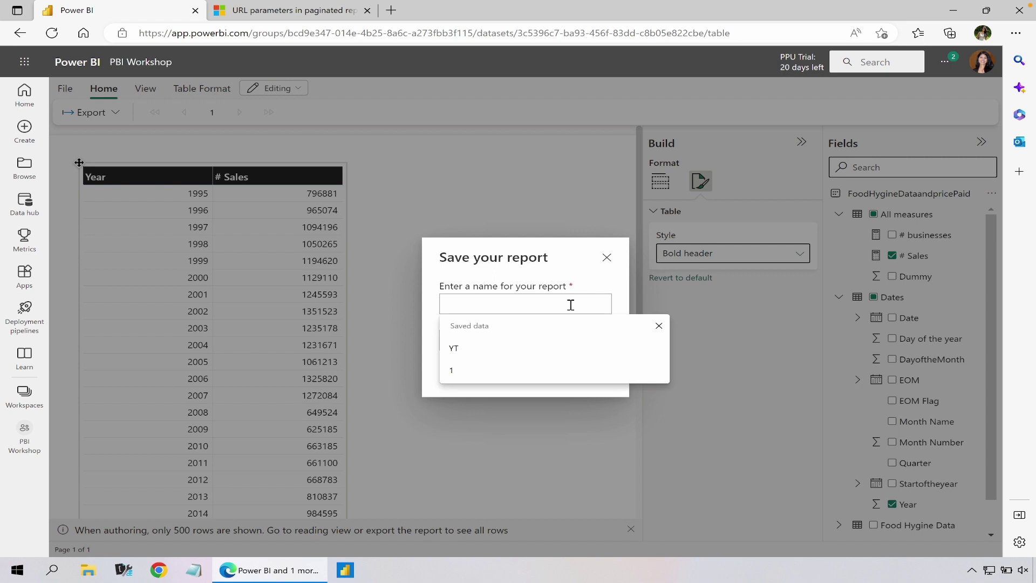
type("Light ver")
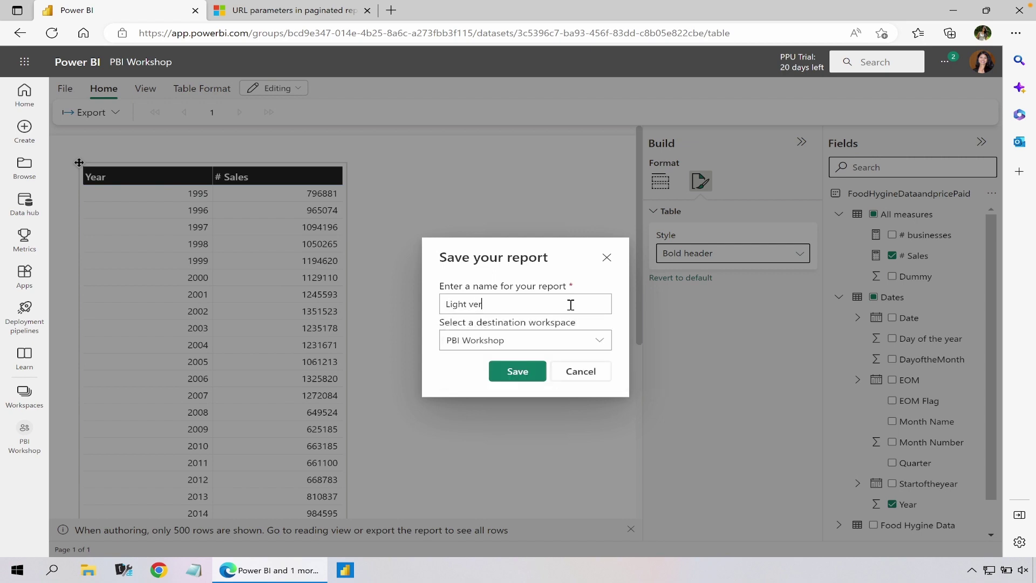
key("Return")
left_click(151, 63)
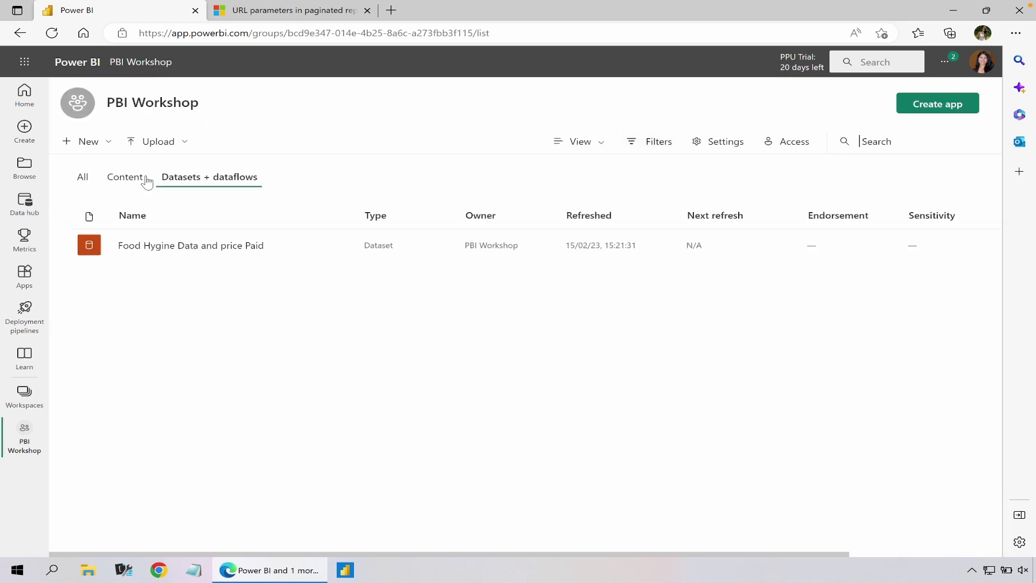
left_click(121, 182)
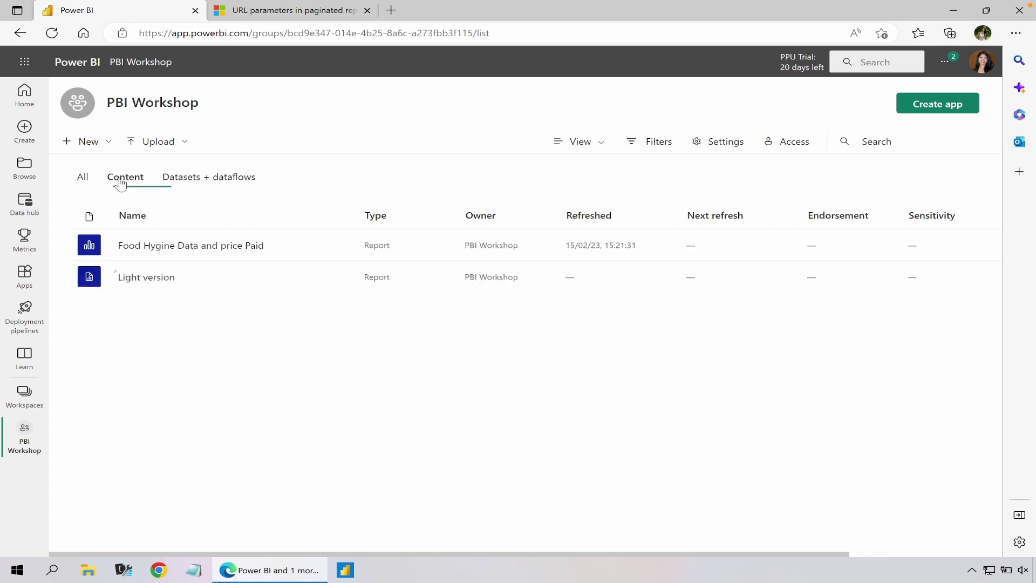
Open the Light version report and review its available export formats.
left_click(136, 282)
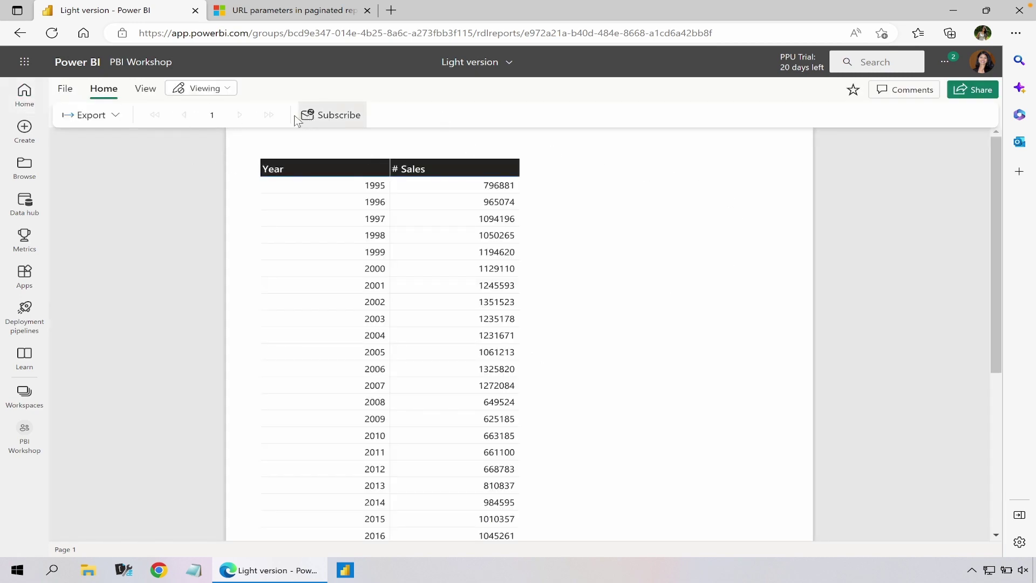
left_click(116, 120)
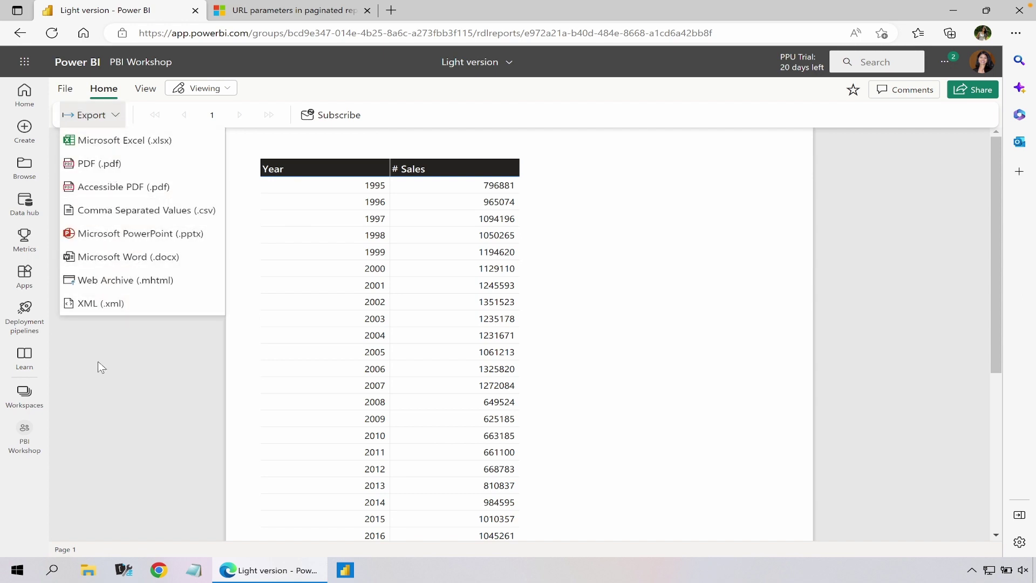
left_click(222, 89)
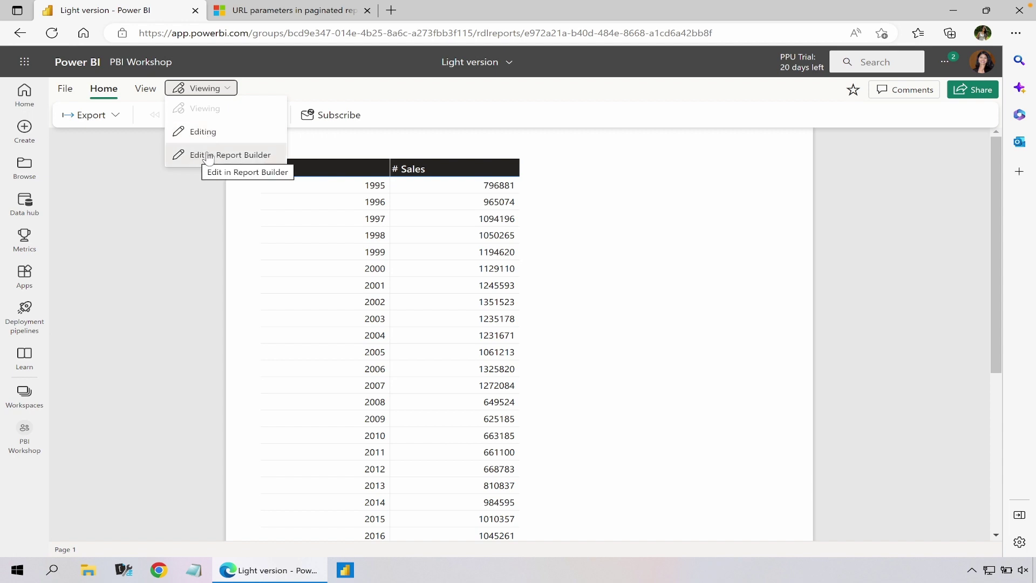
Add Region from Postcode districts as a third table column, then return to viewing.
left_click(214, 137)
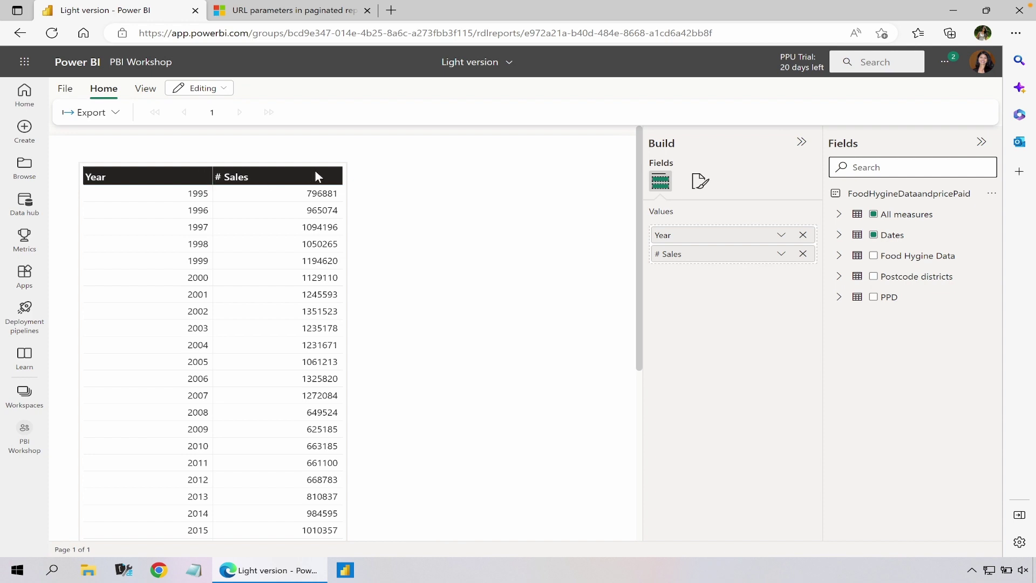
left_click(345, 180)
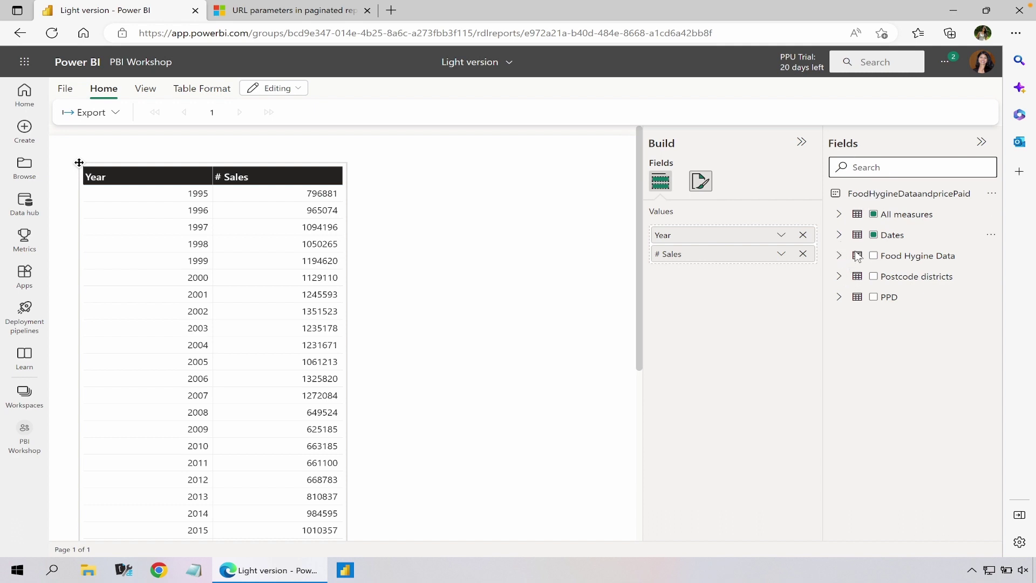
left_click(839, 277)
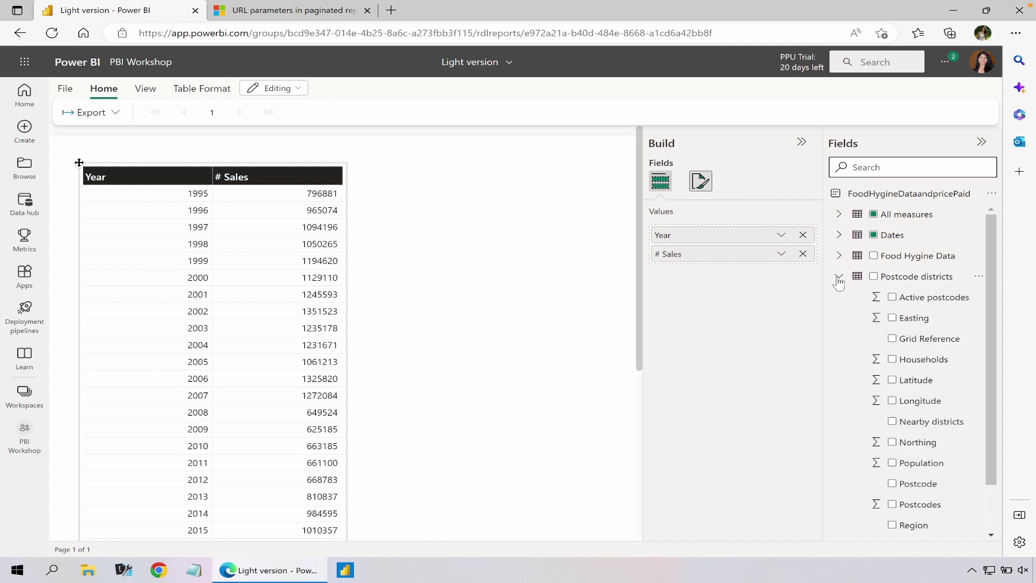
left_click(892, 526)
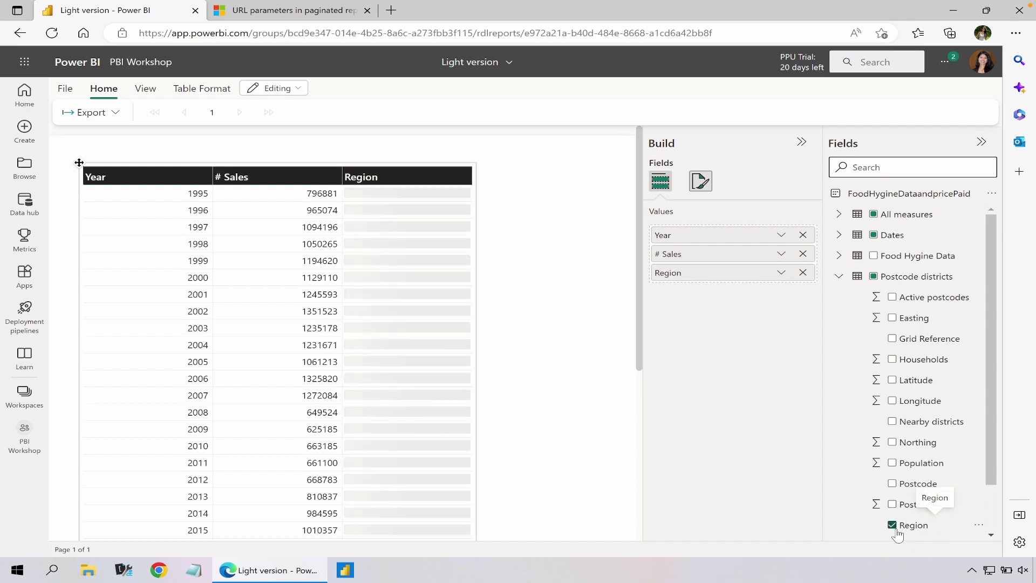
left_click(298, 89)
left_click(296, 107)
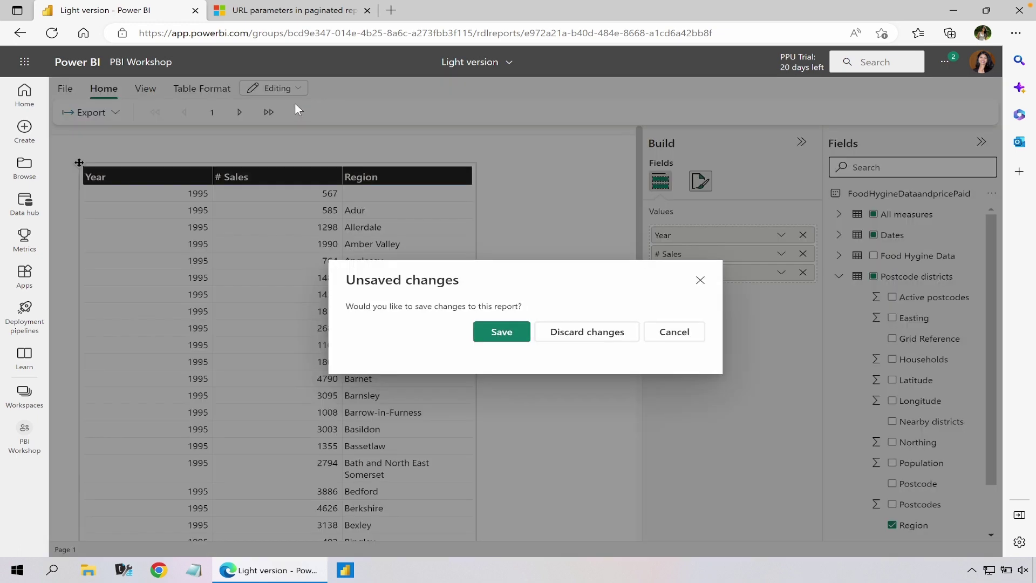
Dismiss the unsaved changes prompt and review the region-split sales table.
left_click(494, 331)
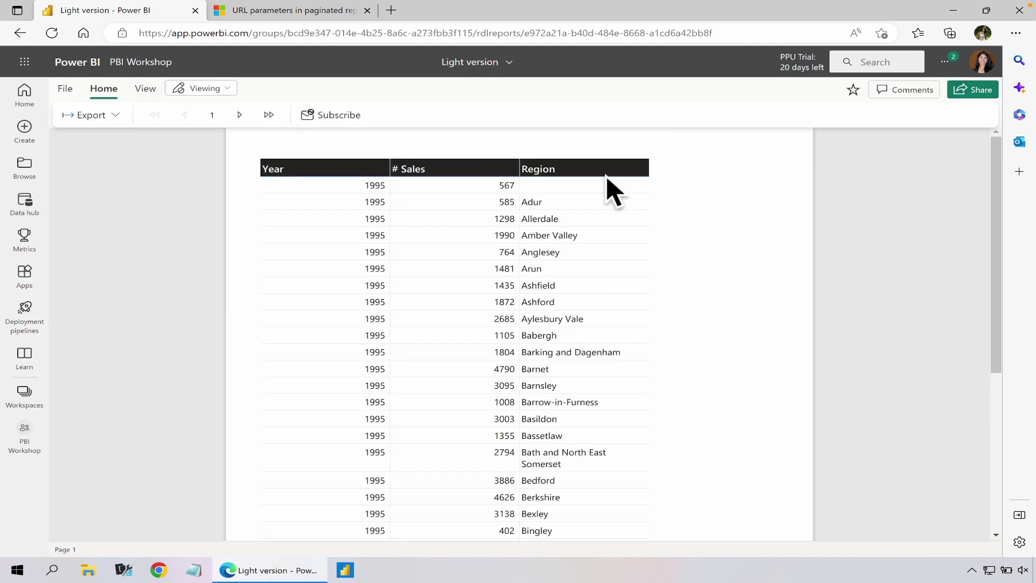
scroll(583, 400, "down", 3)
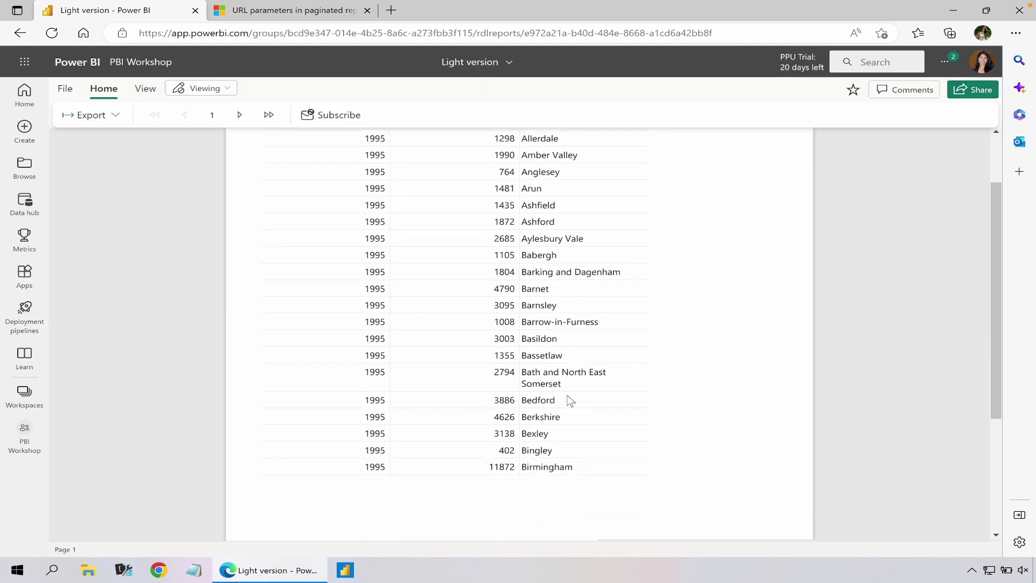
scroll(540, 264, "up", 3)
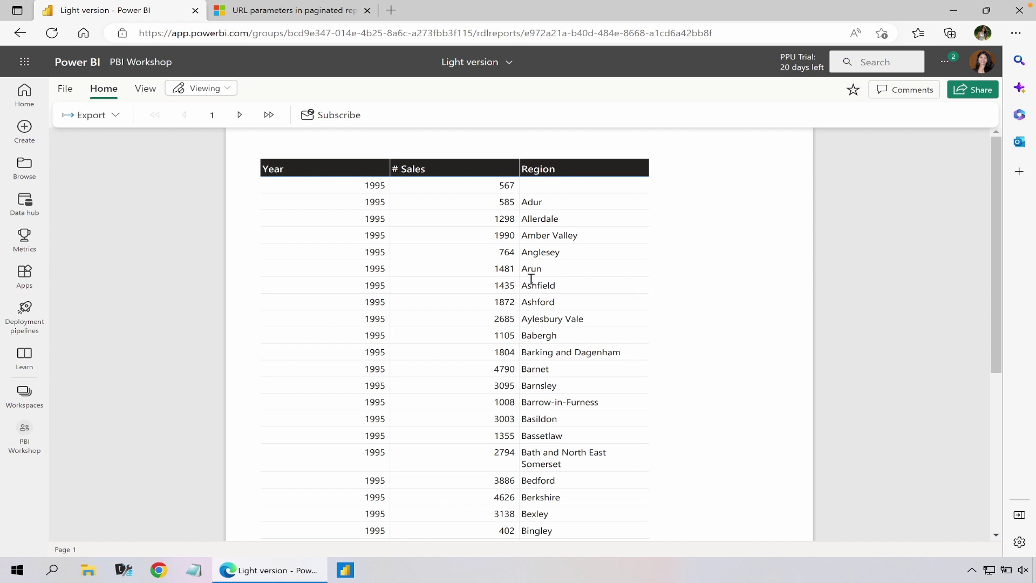
left_click(210, 88)
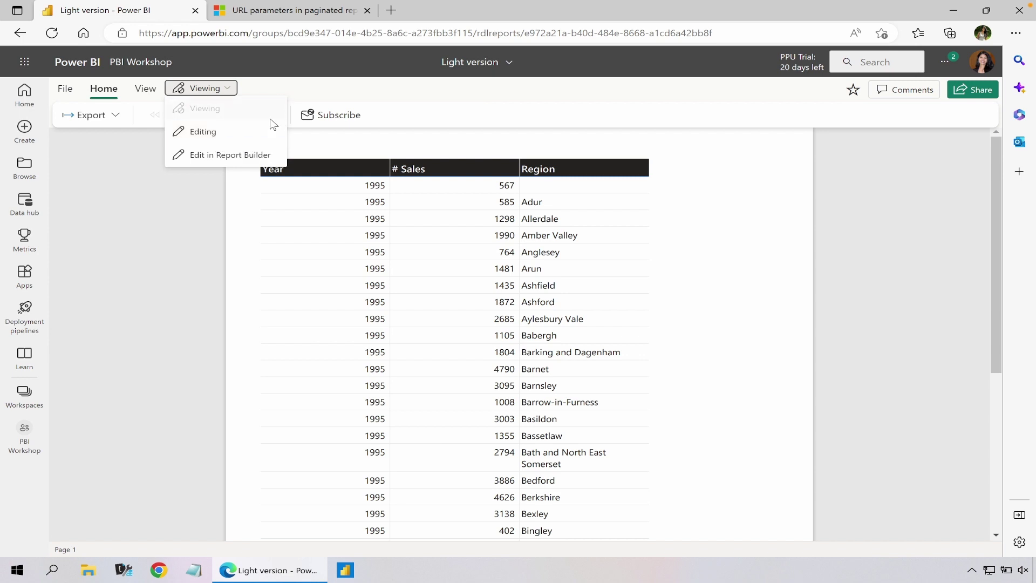
Open the report in Report Builder and expand its data source and DataSet1 fields.
left_click(242, 155)
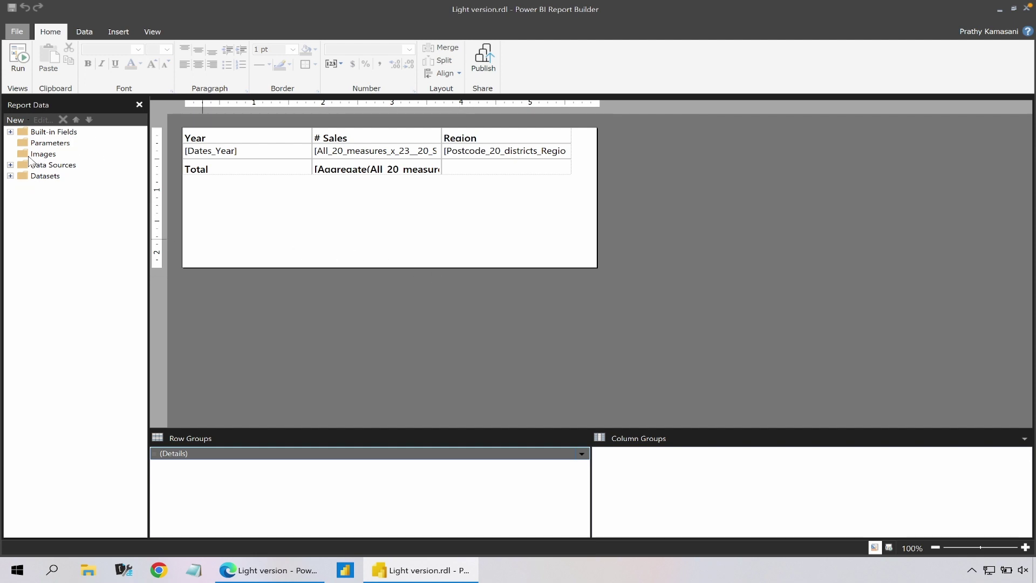
left_click(10, 165)
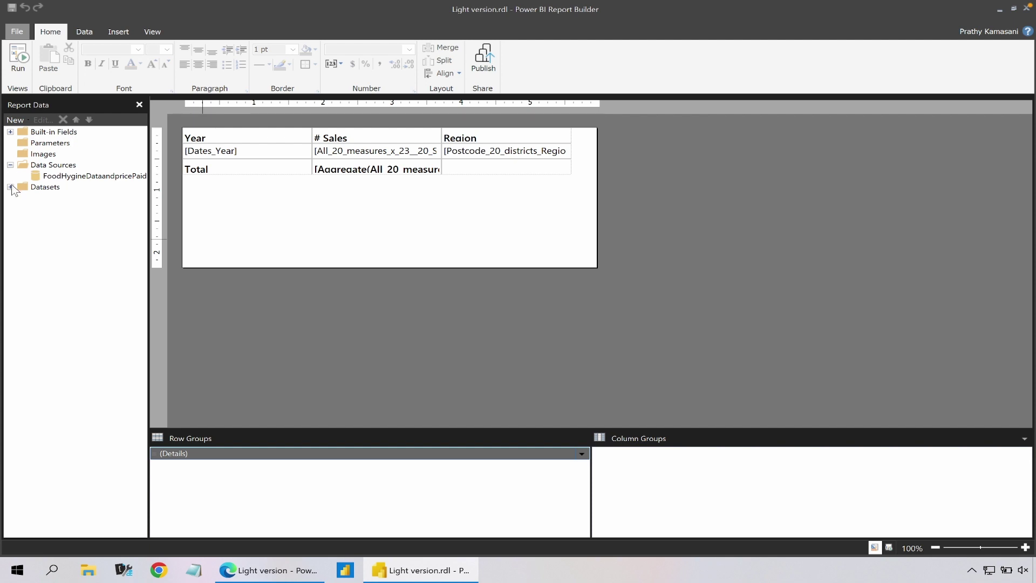
left_click(11, 186)
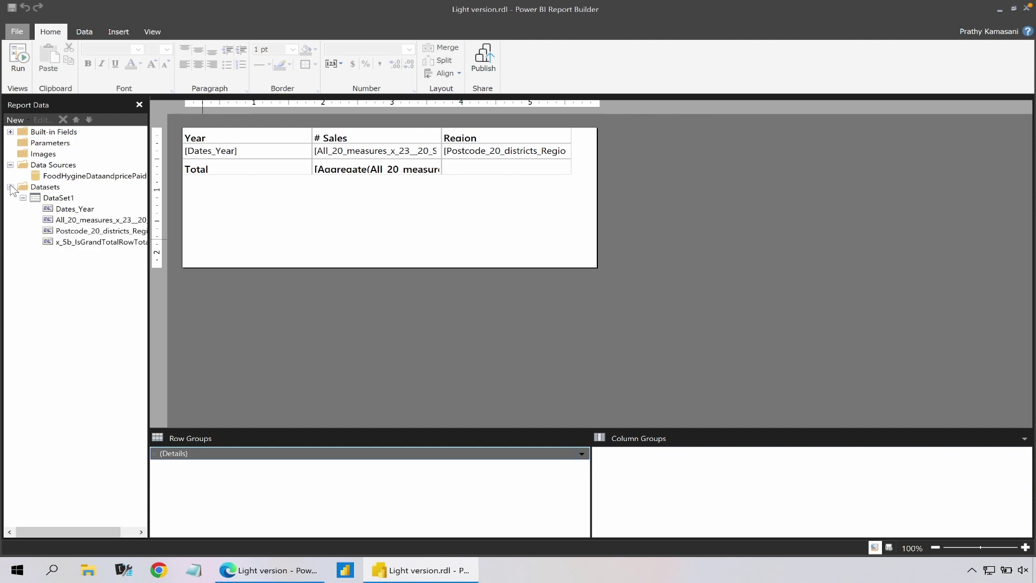
left_click(75, 178)
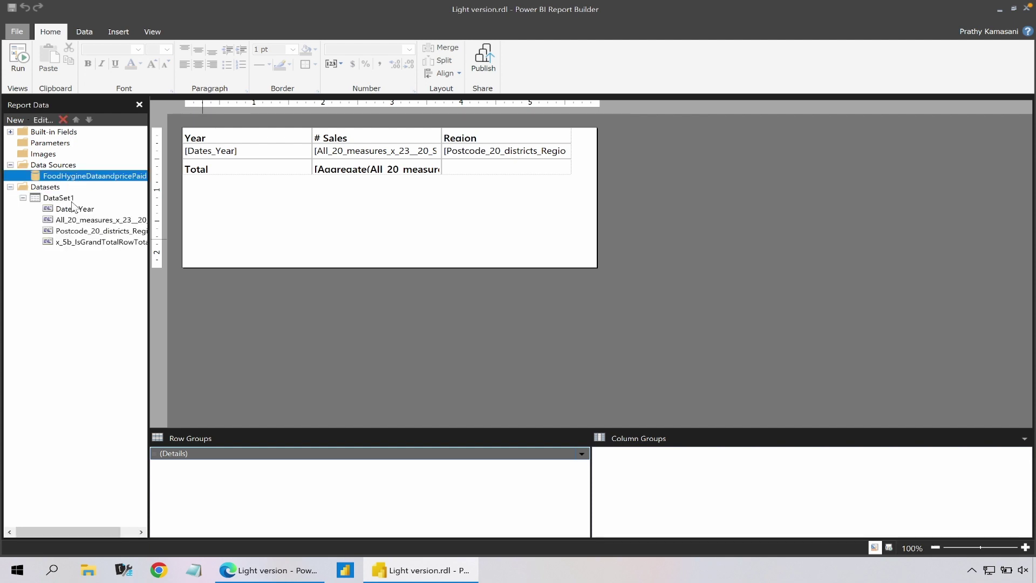
left_click(64, 200)
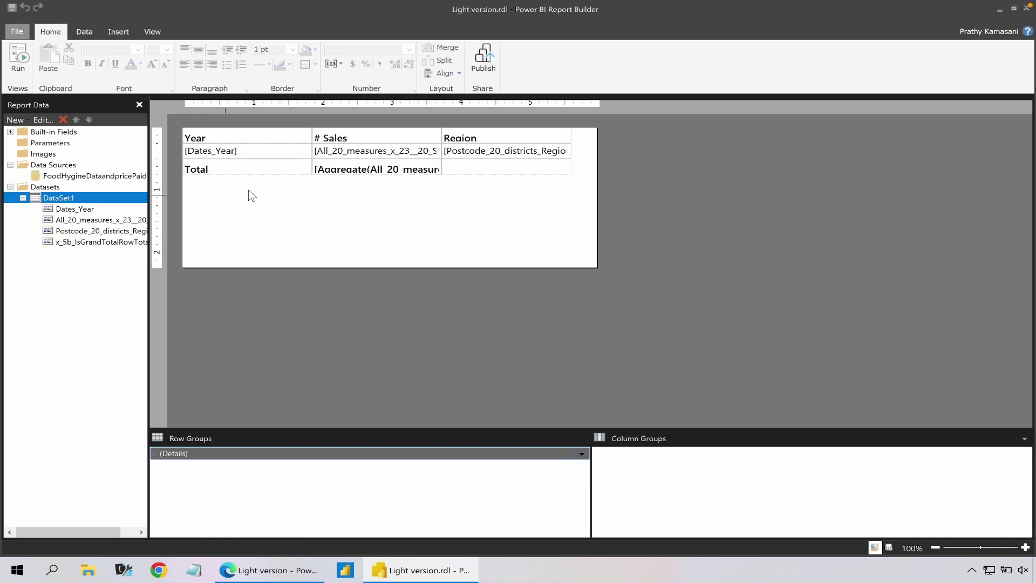
Give DataSet1 a filter: Postcode_20_districts_Region <> an expression value.
right_click(111, 199)
left_click(166, 246)
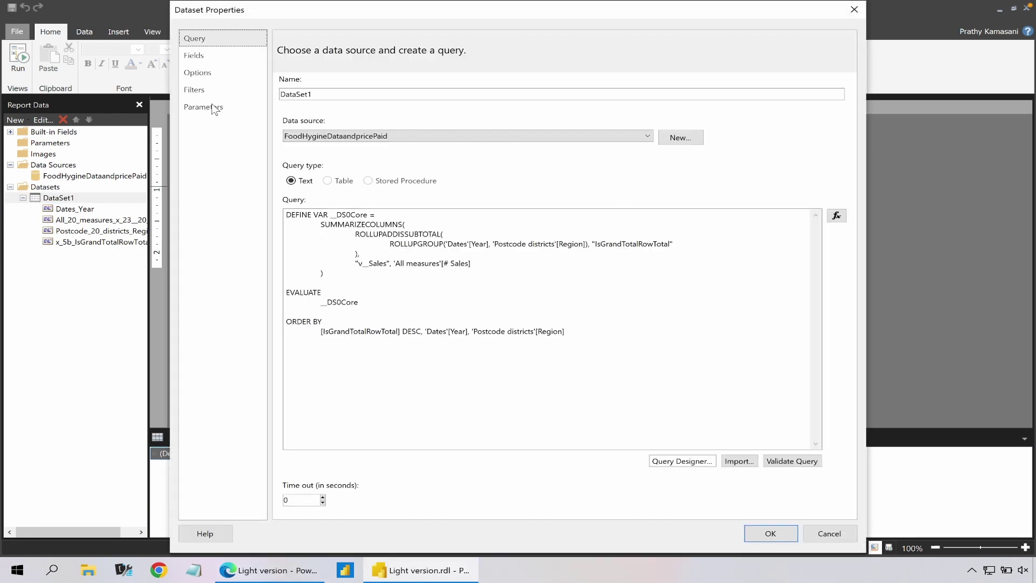
left_click(205, 92)
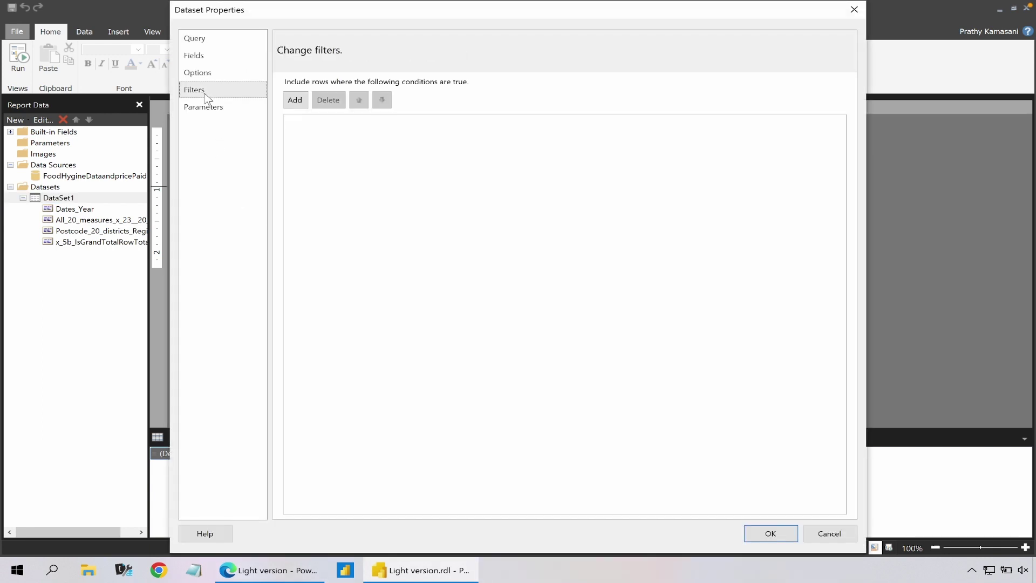
left_click(293, 101)
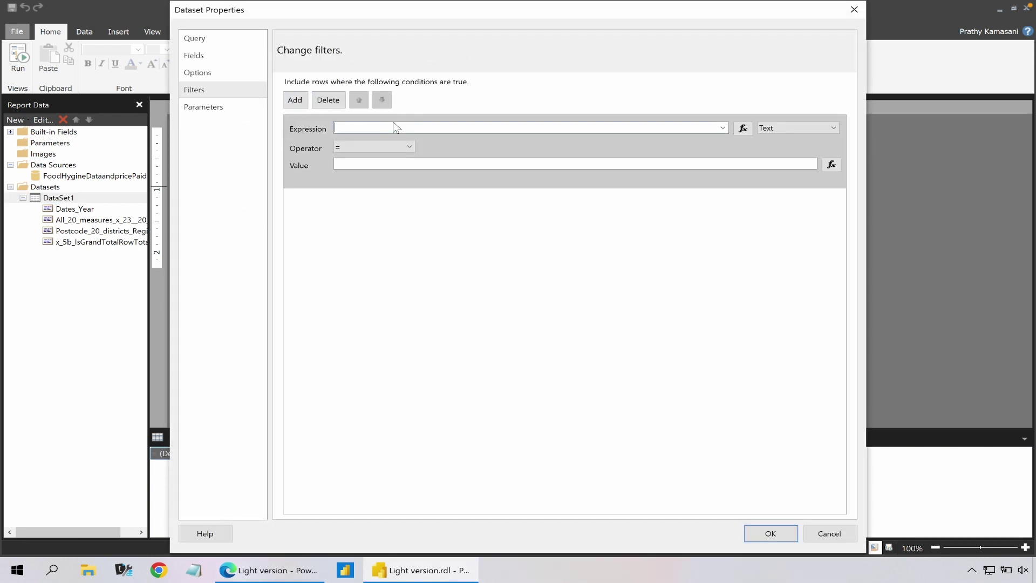
left_click(723, 128)
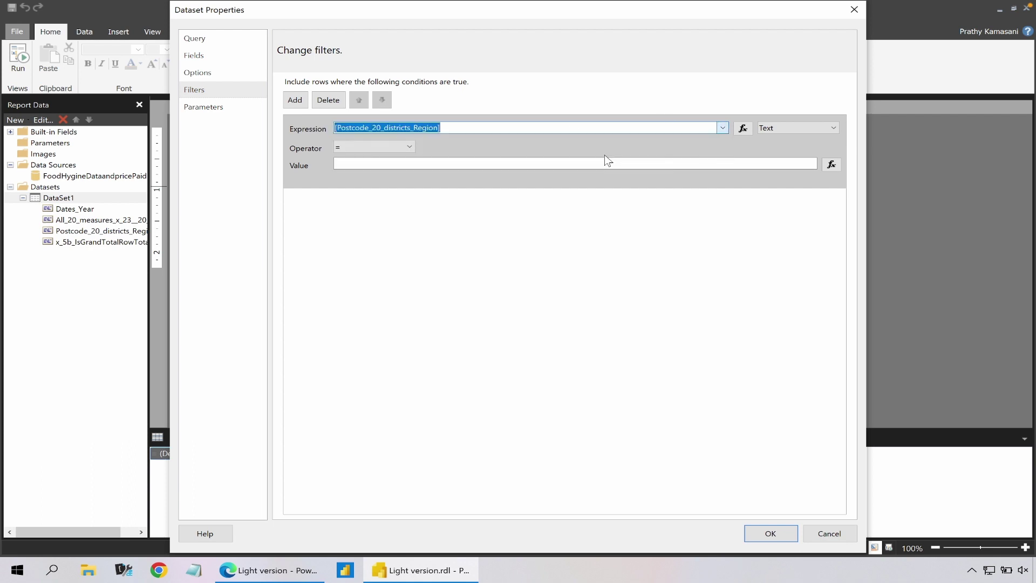
left_click(831, 164)
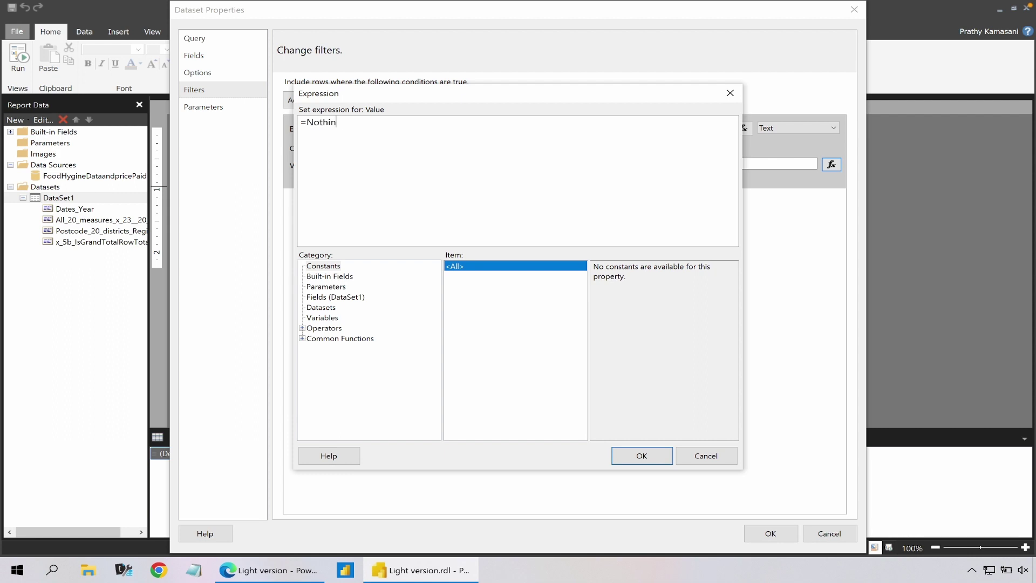
left_click(642, 456)
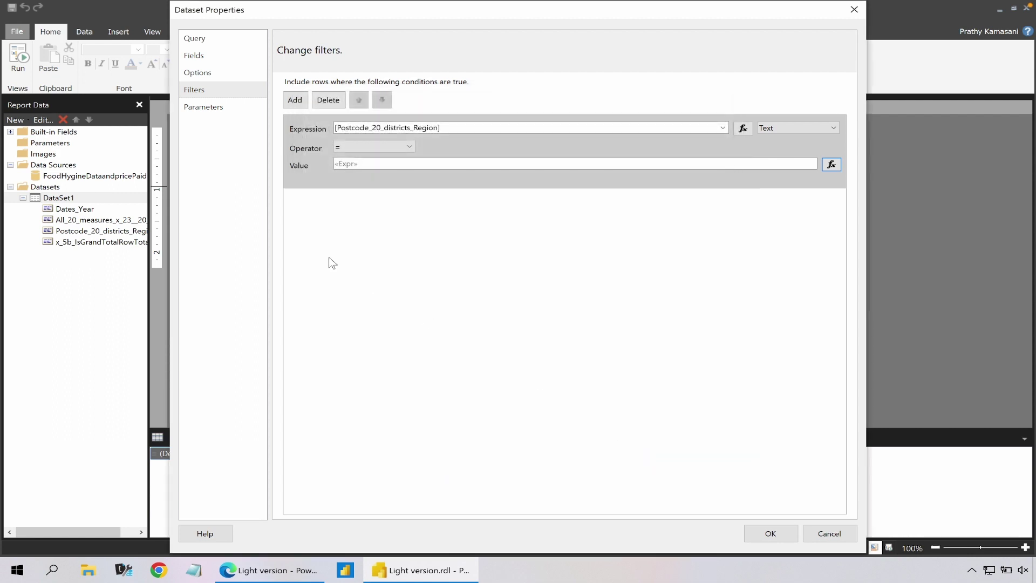
left_click(352, 149)
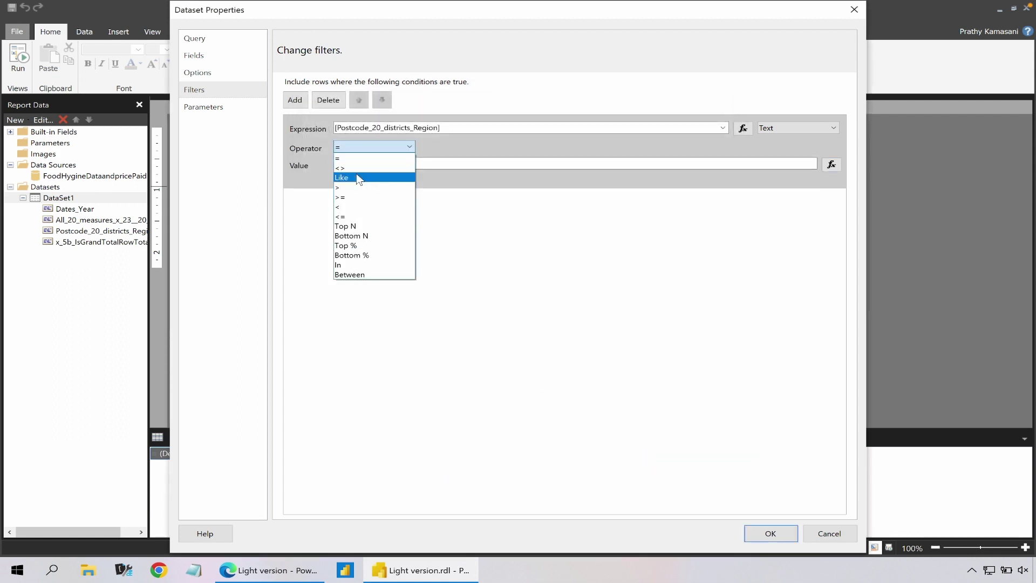
left_click(355, 169)
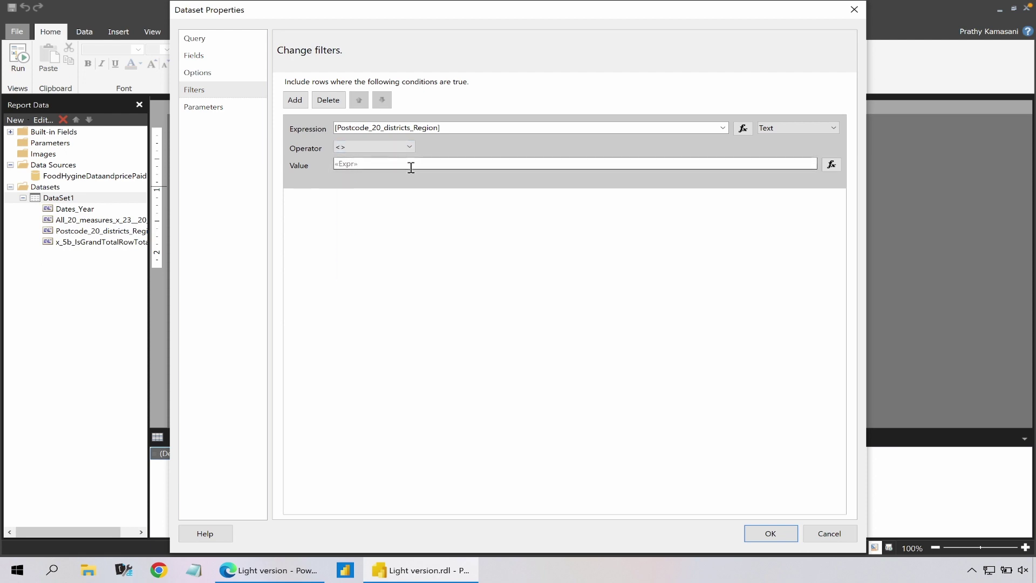
Keep the filter, run a preview that fails on the Aggregate total, and select that Total cell.
left_click(758, 529)
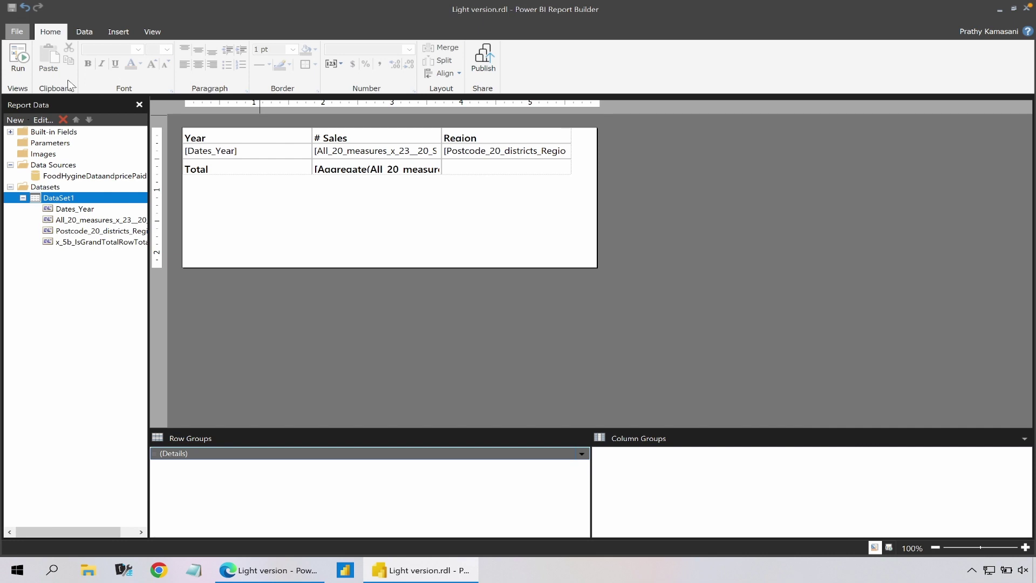
left_click(24, 66)
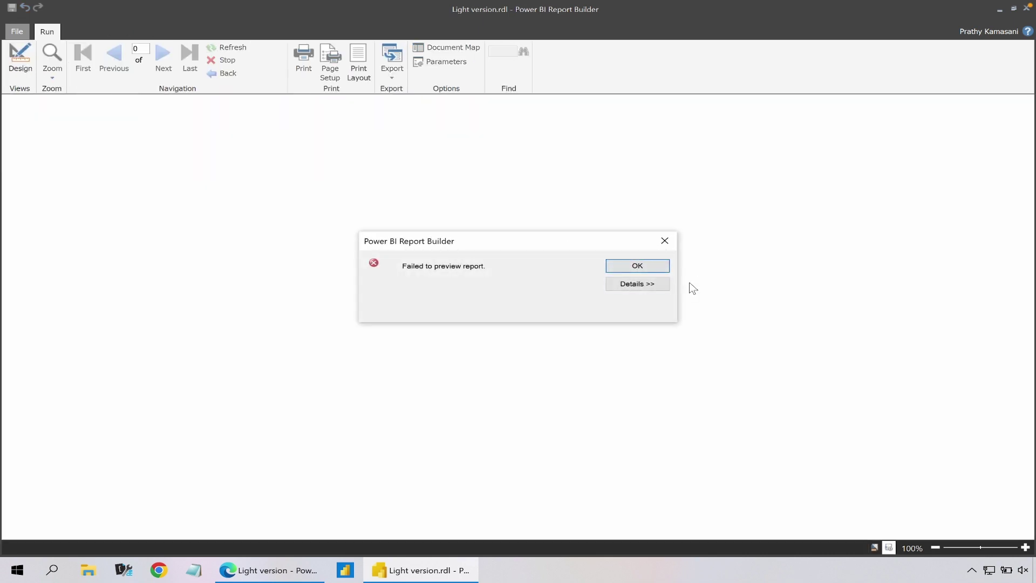
left_click(638, 284)
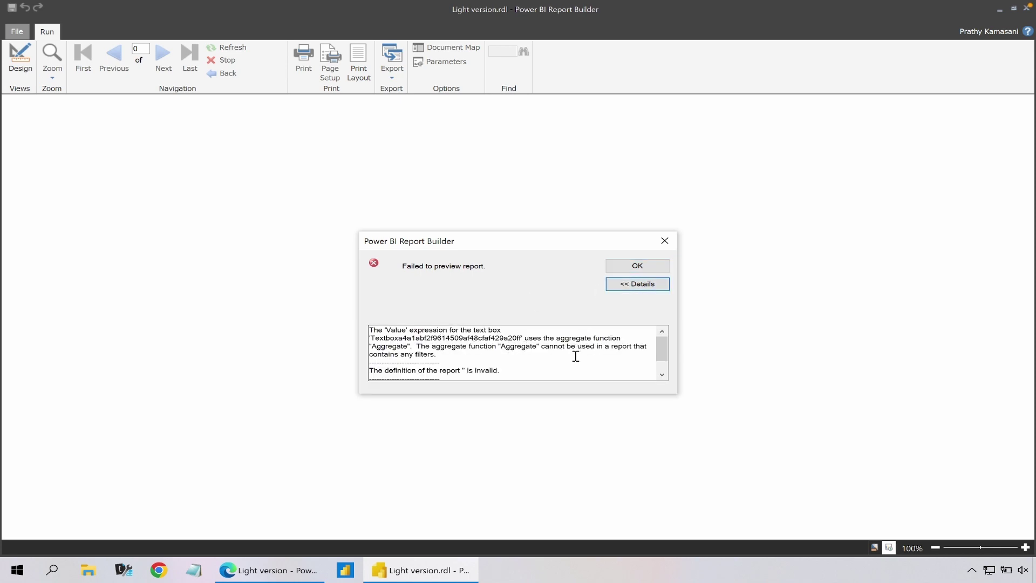
left_click(617, 273)
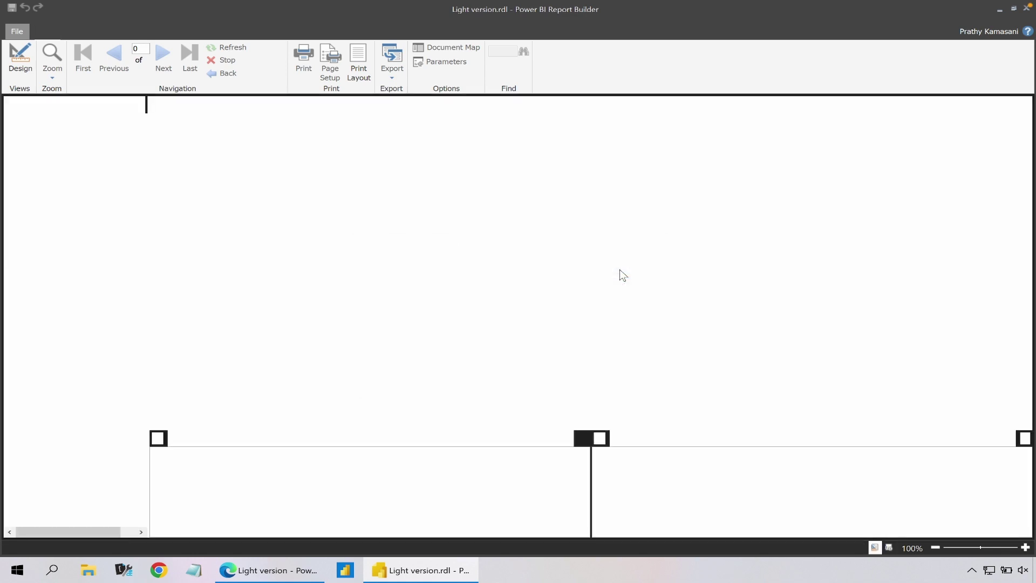
left_click(348, 174)
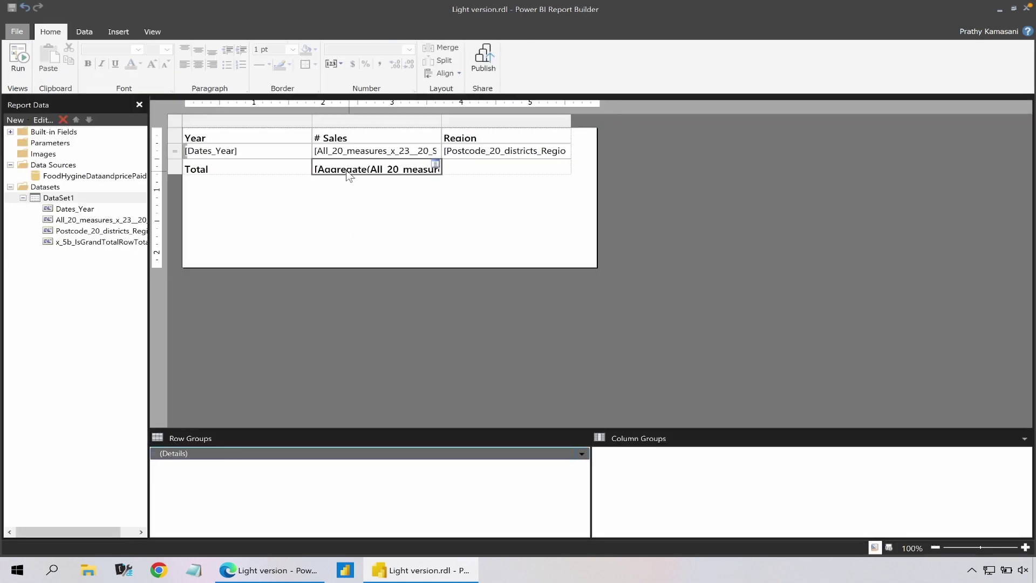
Clear the Aggregate total expression and the Total label so the total row is blank.
key("Delete")
left_click(261, 168)
key("Delete")
left_click(479, 214)
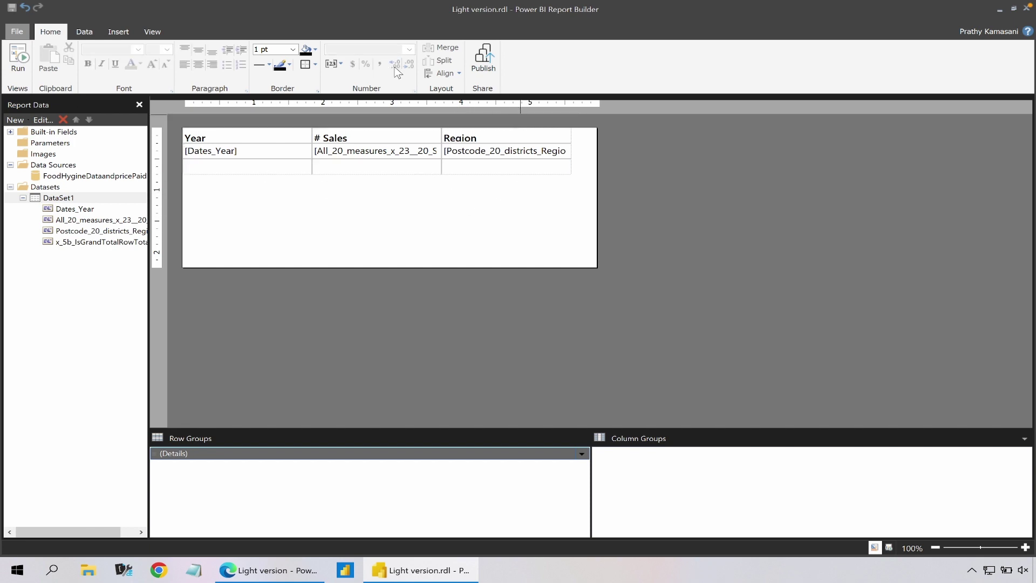
Preview the report to check the Year, # Sales and Region rows, then return to design view.
left_click(7, 56)
scroll(374, 268, "down", 10)
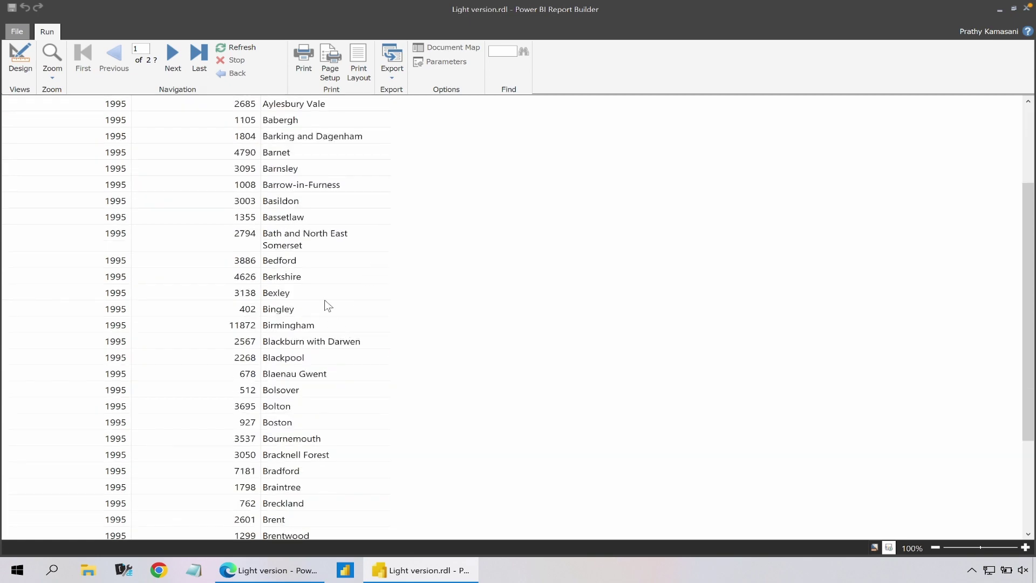
scroll(310, 317, "up", 10)
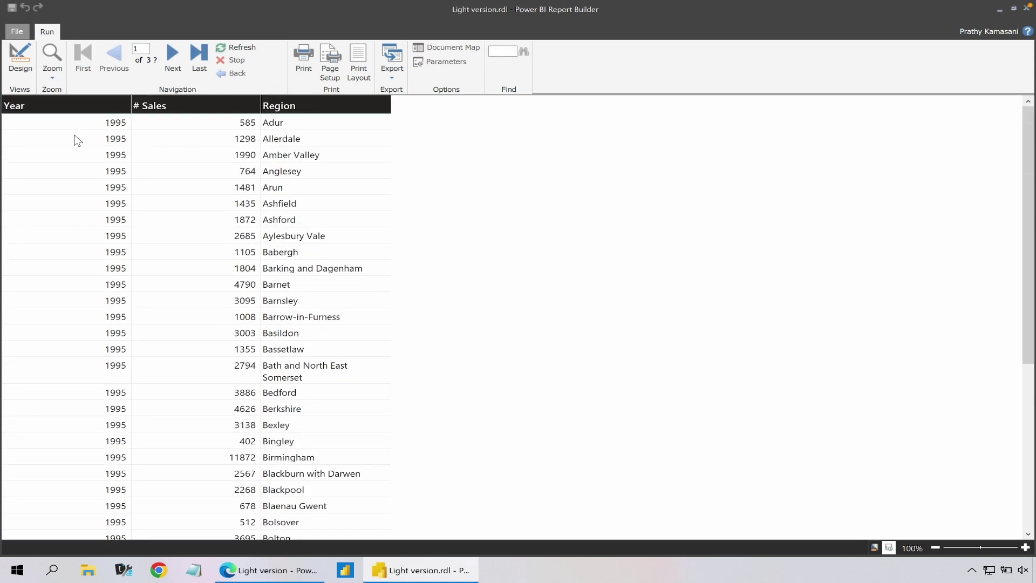
left_click(20, 63)
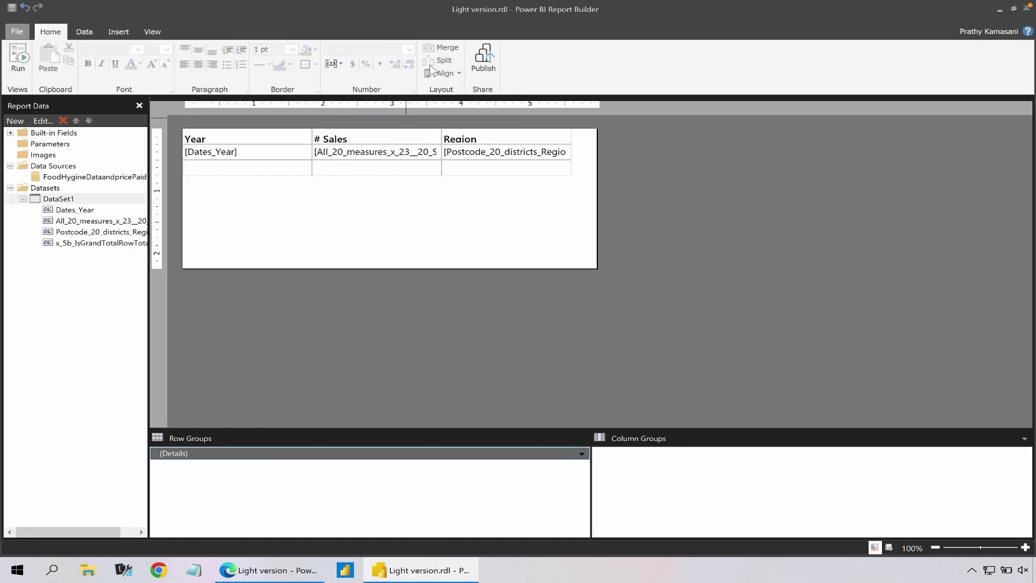
Insert a new column right of Region and fill its detail cell with the Sales measure.
left_click(485, 216)
left_click(480, 152)
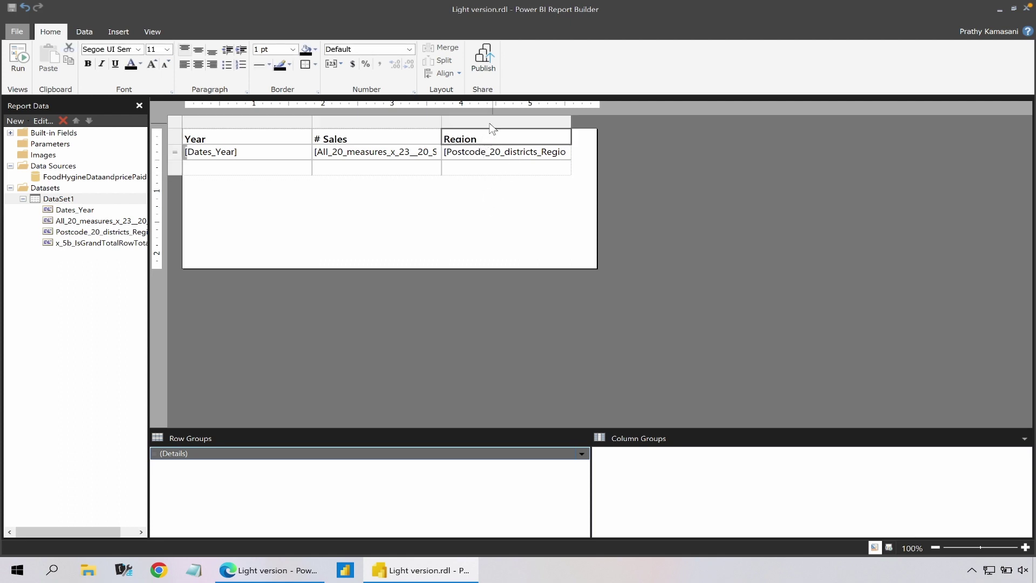
right_click(489, 122)
mouse_move(533, 132)
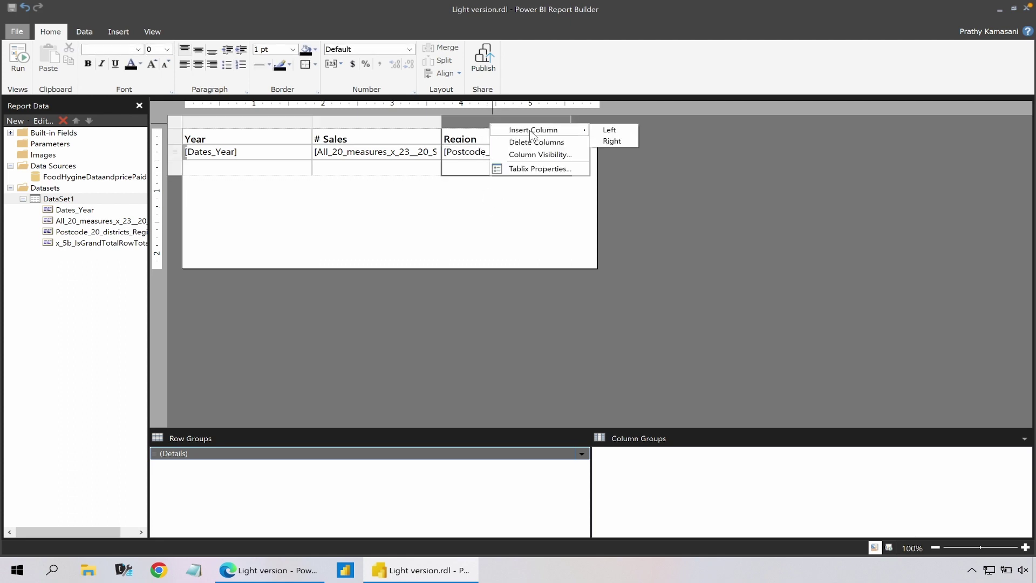
left_click(619, 140)
left_click(610, 152)
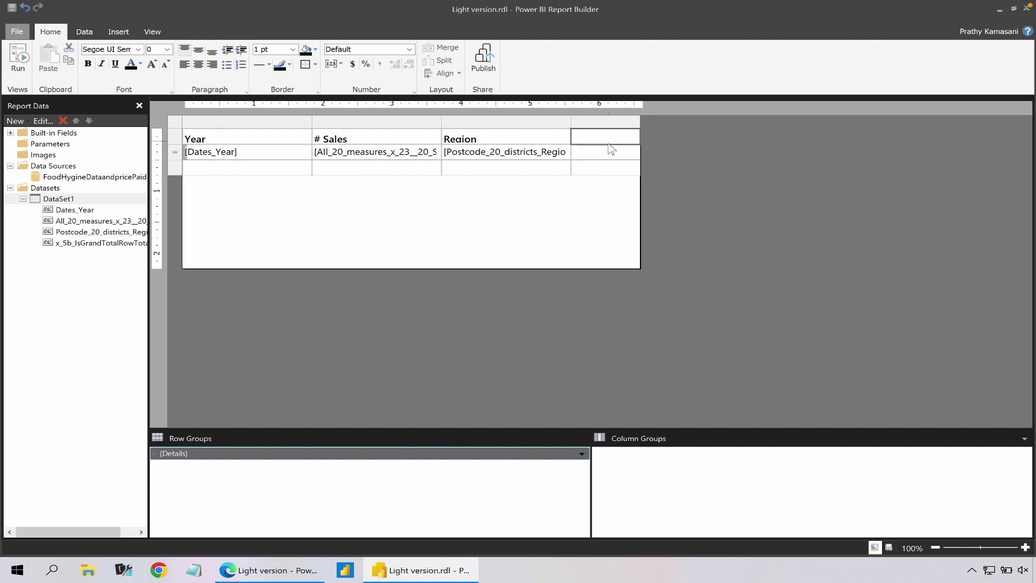
left_click(631, 150)
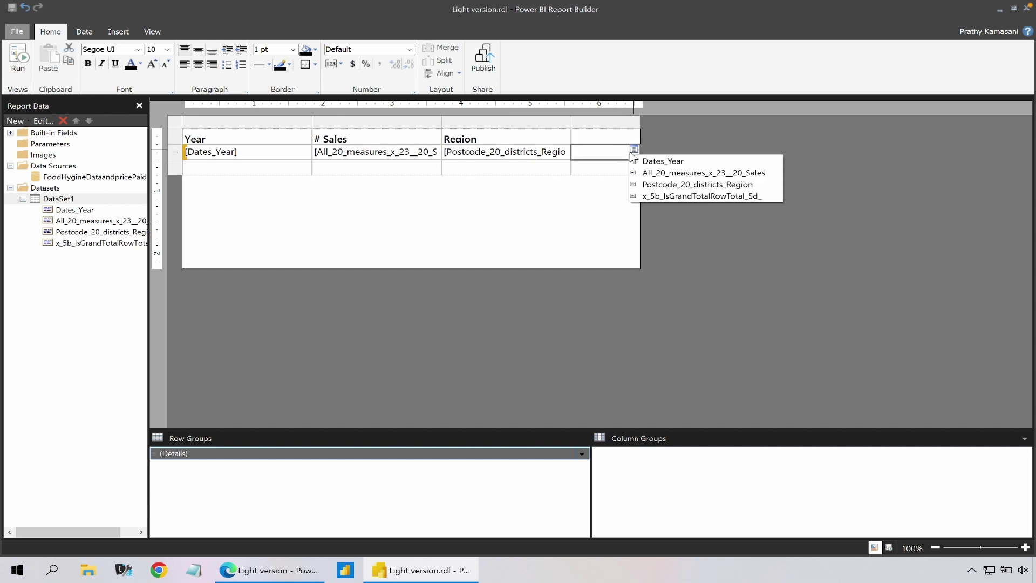
left_click(664, 174)
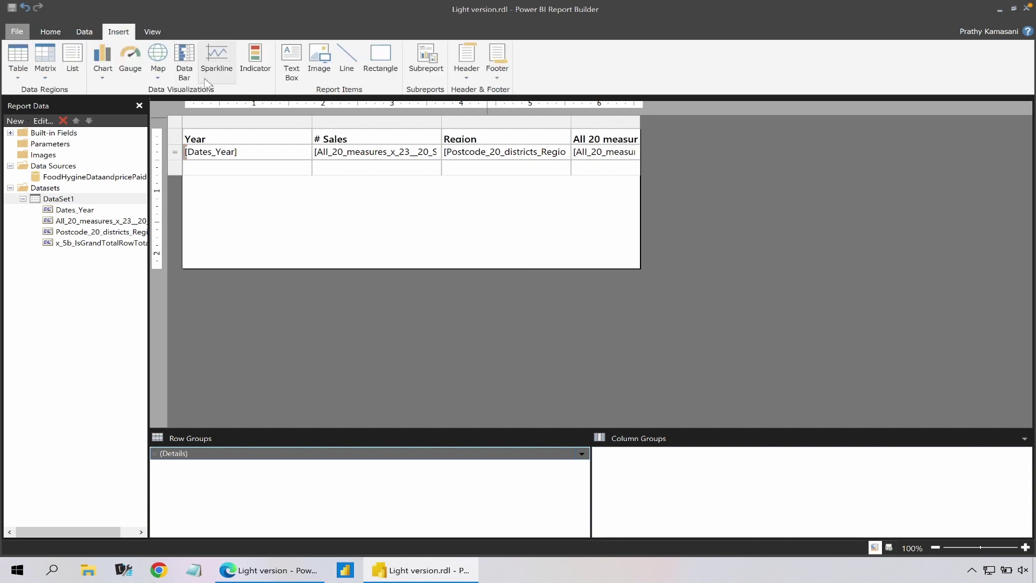
Turn the sales detail cell into a data bar using the second style.
double_click(594, 153)
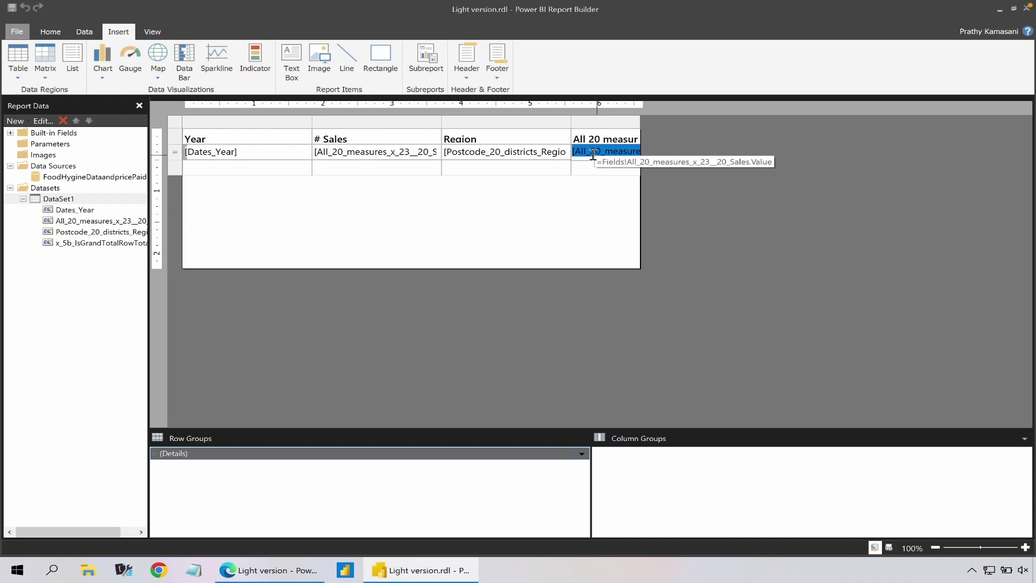
left_click(578, 159)
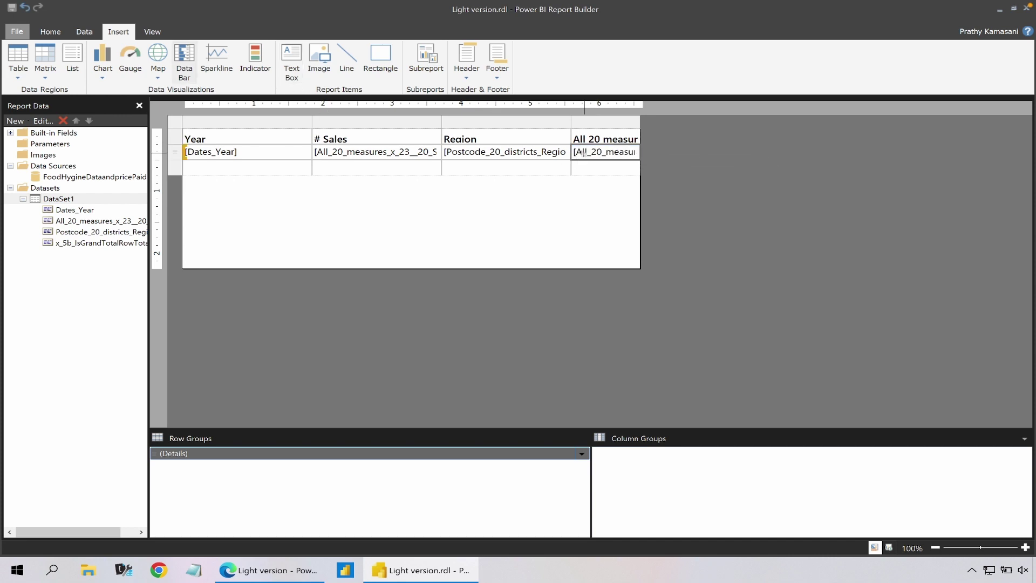
left_click(584, 155)
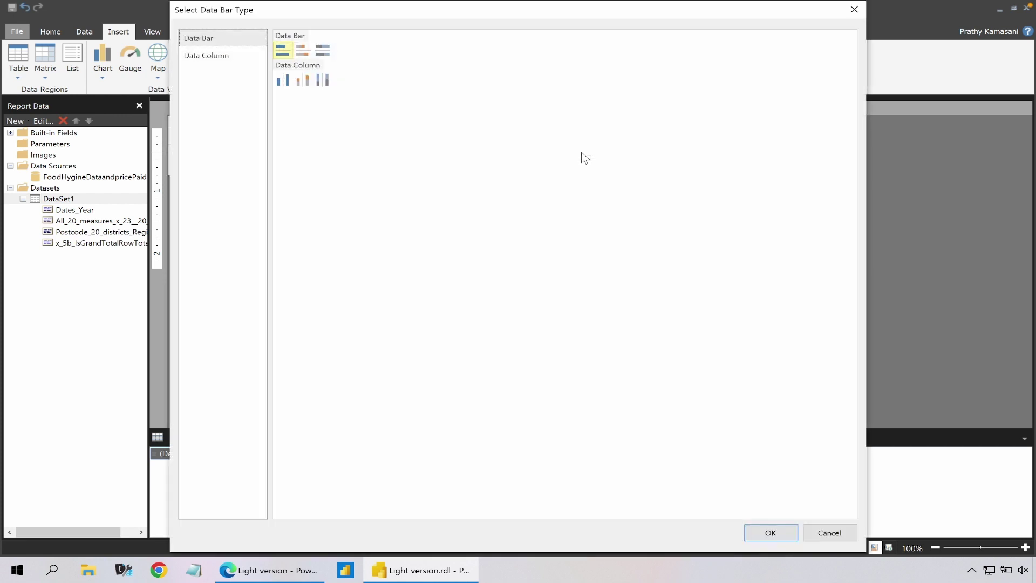
left_click(303, 51)
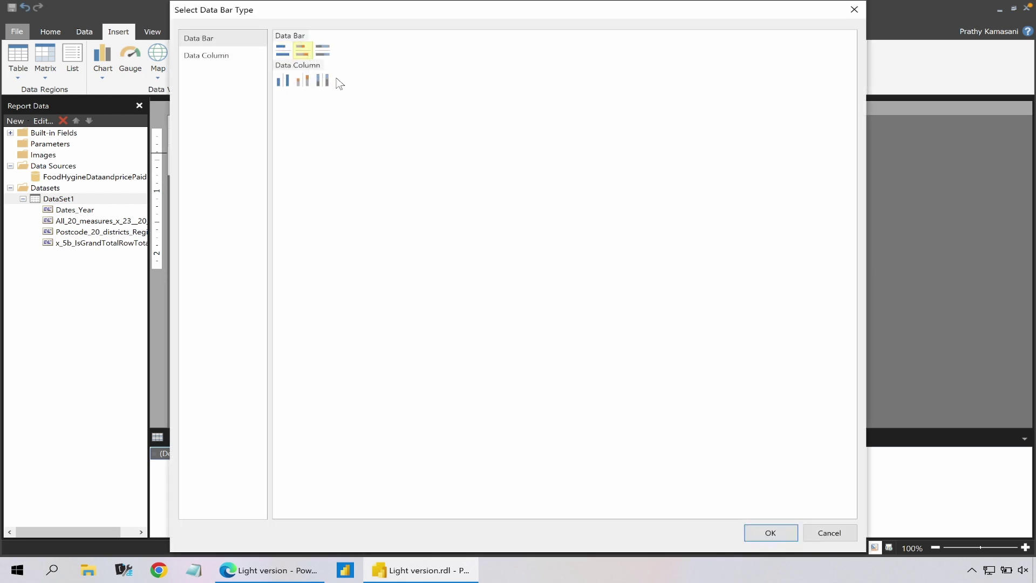
left_click(770, 534)
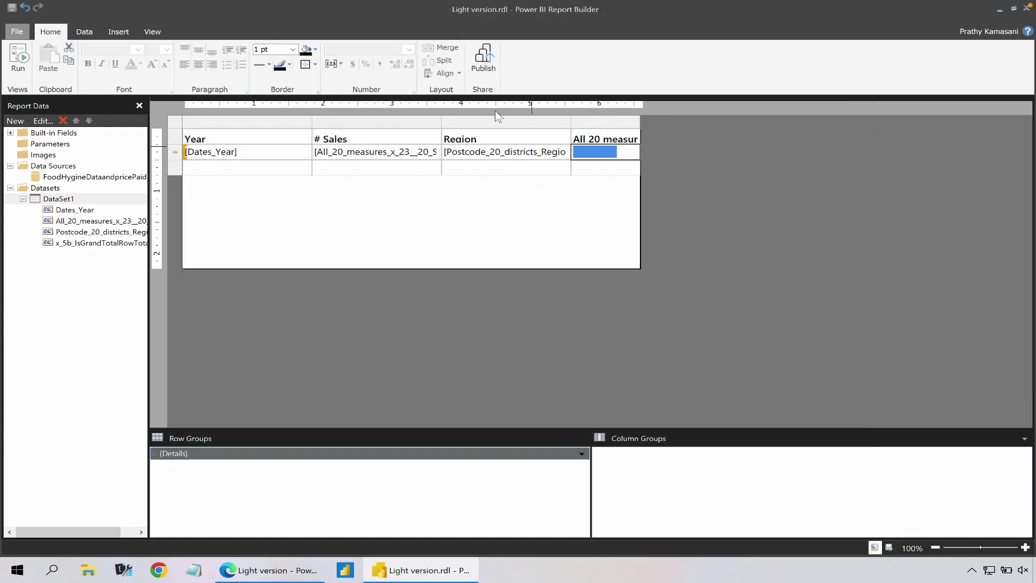
Widen the data bar column and shorten the report body below the table.
left_click(640, 123)
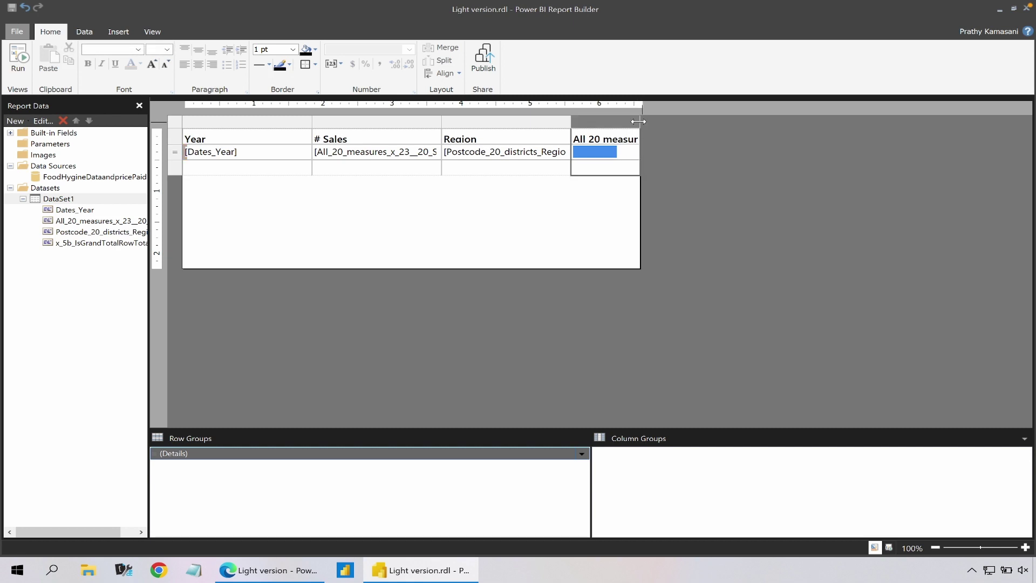
left_click_drag(641, 122, 722, 126)
left_click_drag(441, 268, 441, 194)
Centre the header row text at 14 pt and make the row taller.
left_click(256, 148)
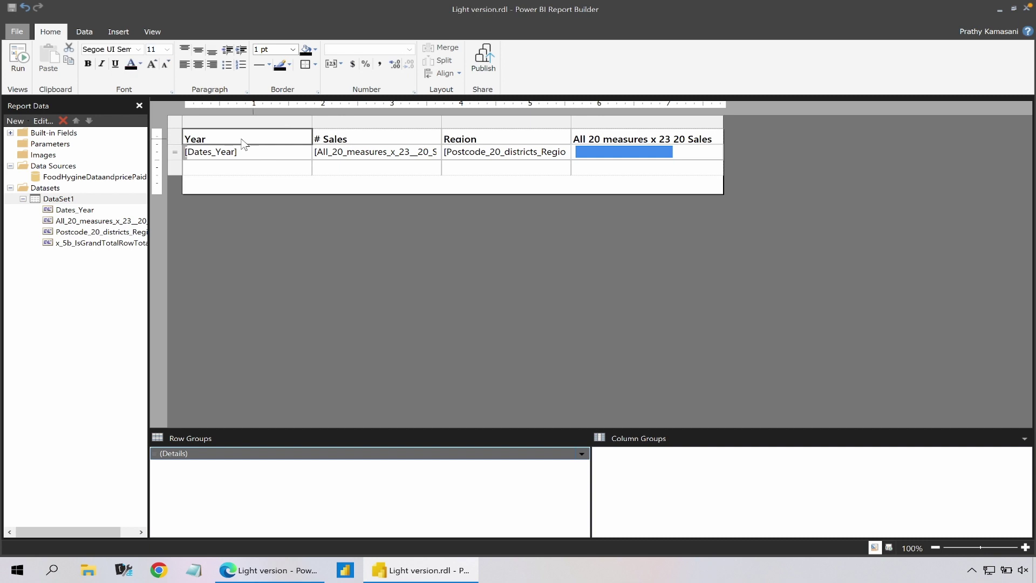
left_click(175, 138)
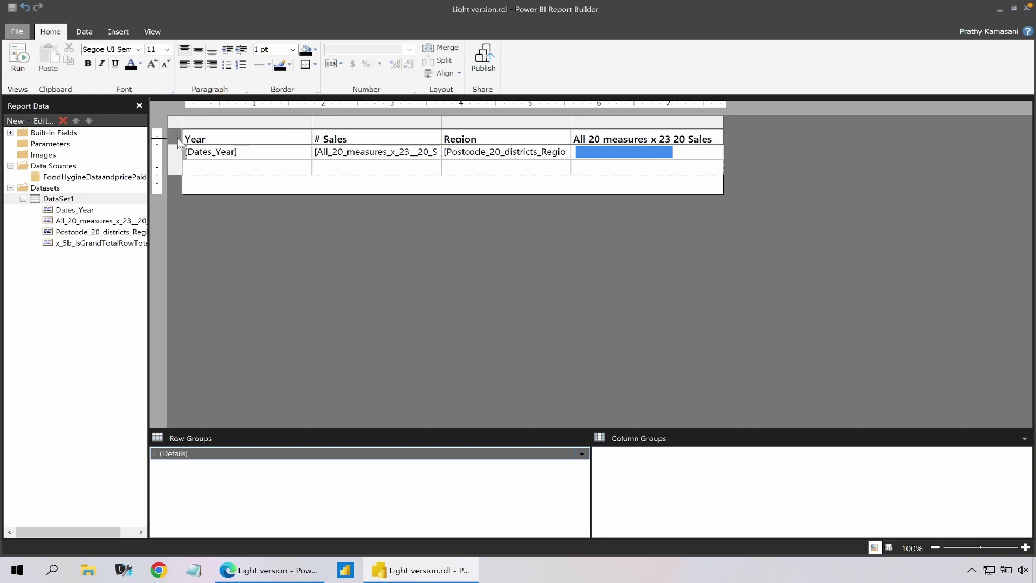
left_click(198, 64)
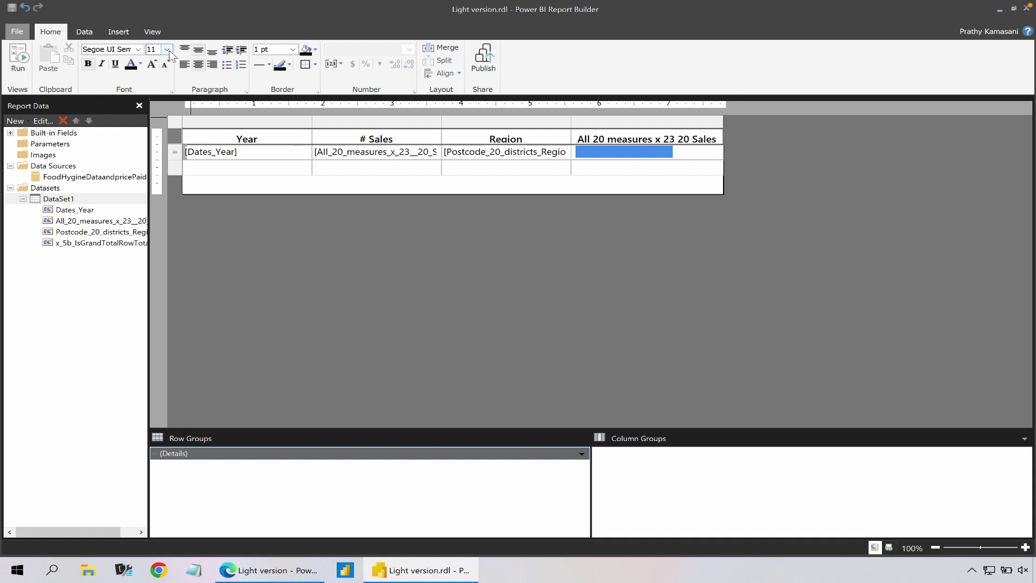
left_click(167, 49)
left_click(156, 103)
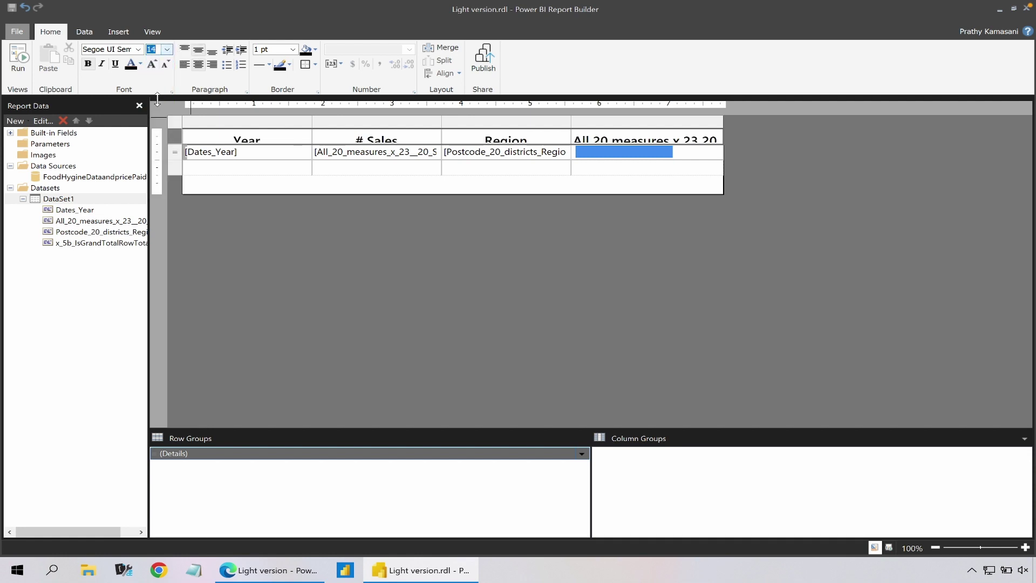
left_click_drag(178, 141, 177, 156)
Delete the fourth column's header text, leaving that cell blank.
left_click(623, 138)
key("ctrl+a")
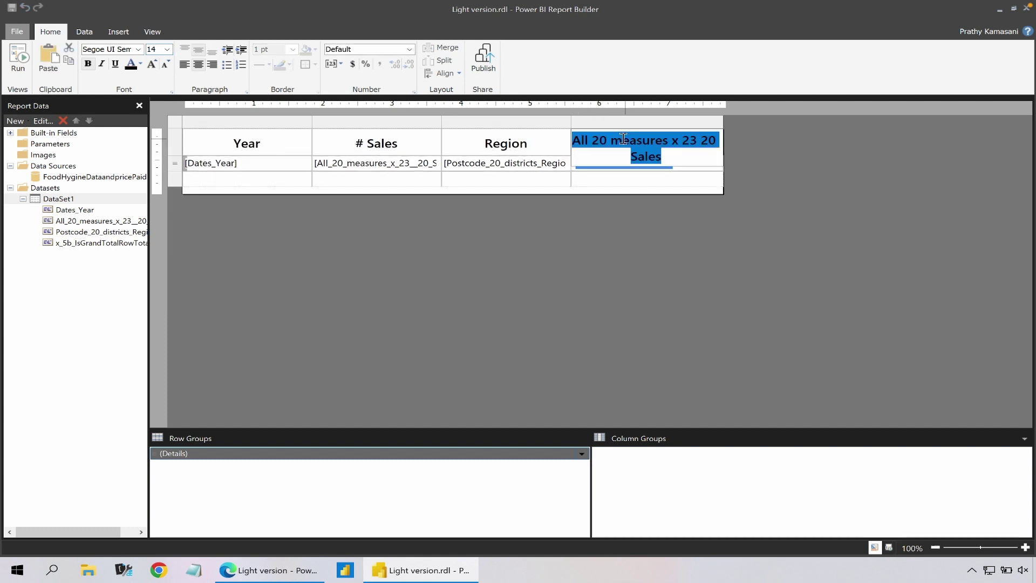
key("Delete")
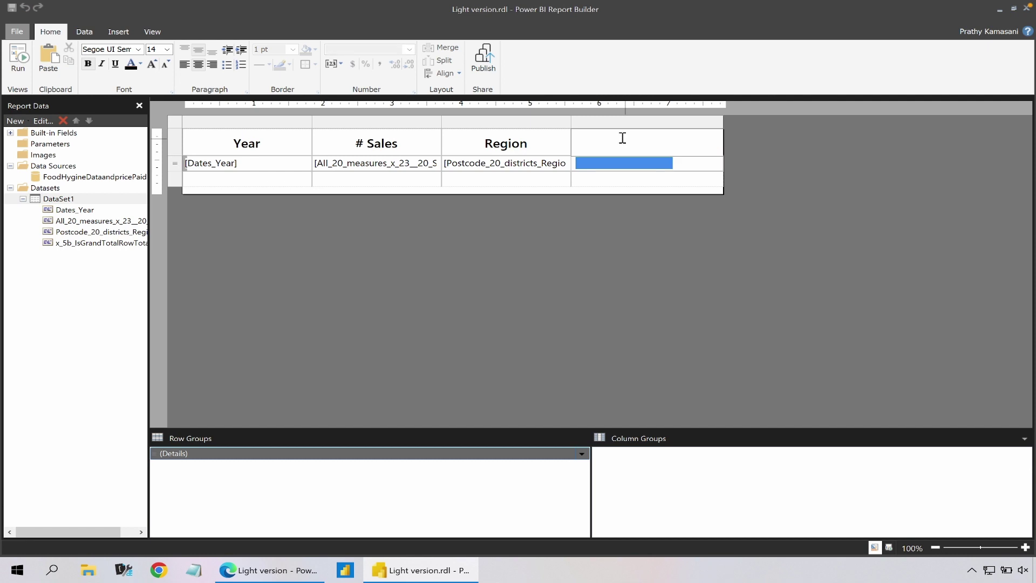
left_click(791, 187)
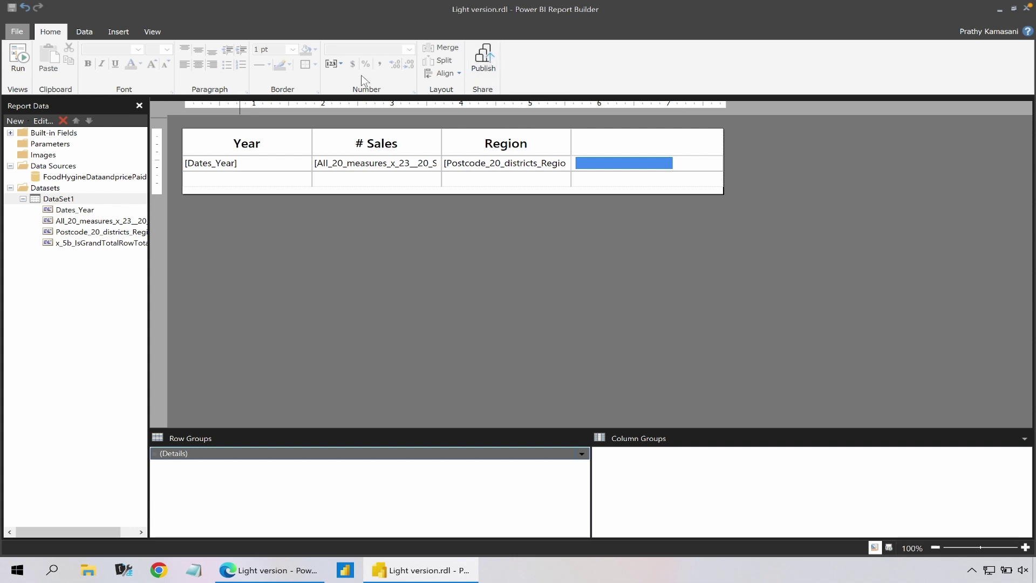
left_click(18, 64)
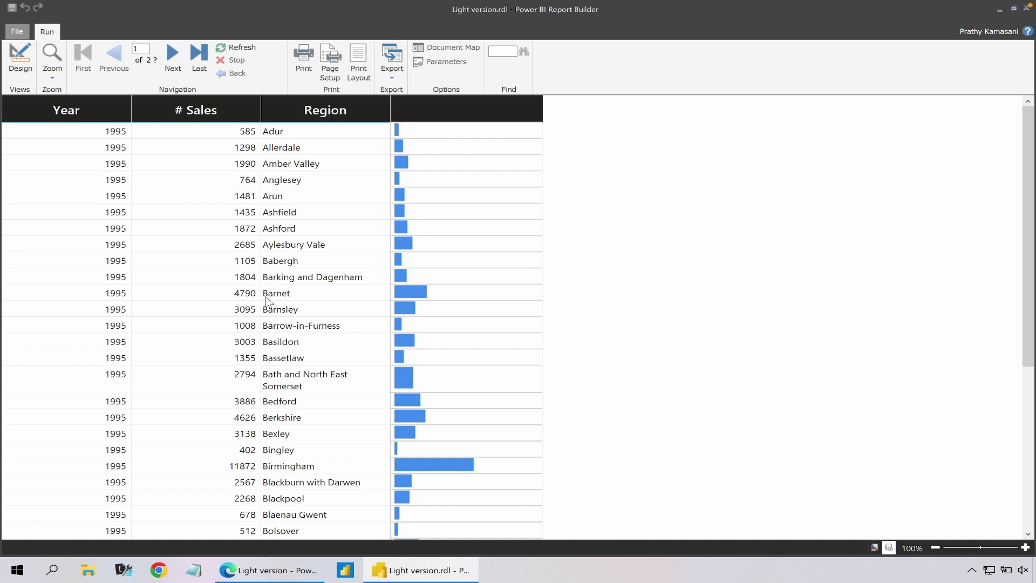
left_click(20, 60)
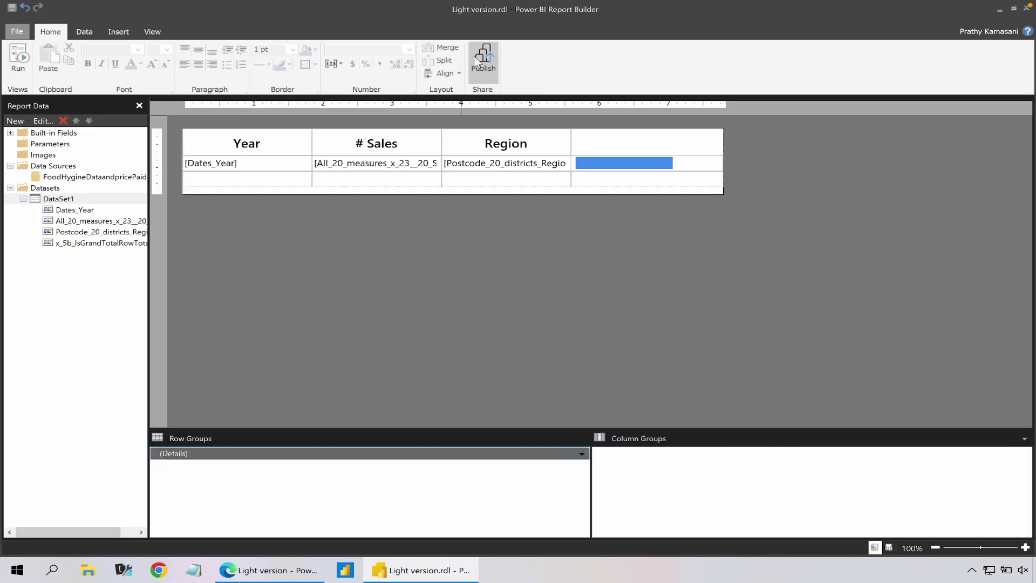
Publish the report to the PBI Workshop workspace under the name 'Report builder'.
left_click(477, 63)
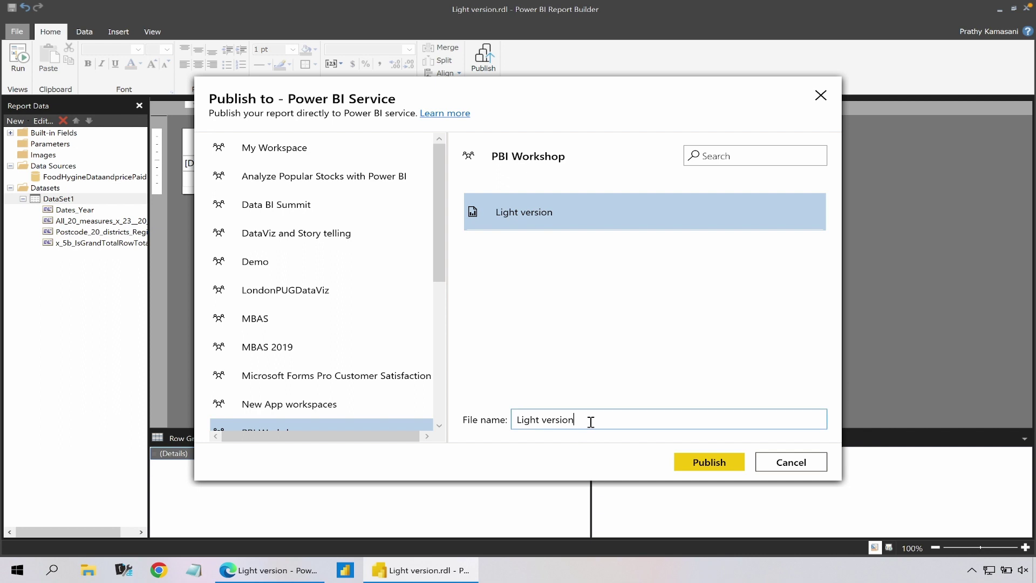
triple_click(514, 420)
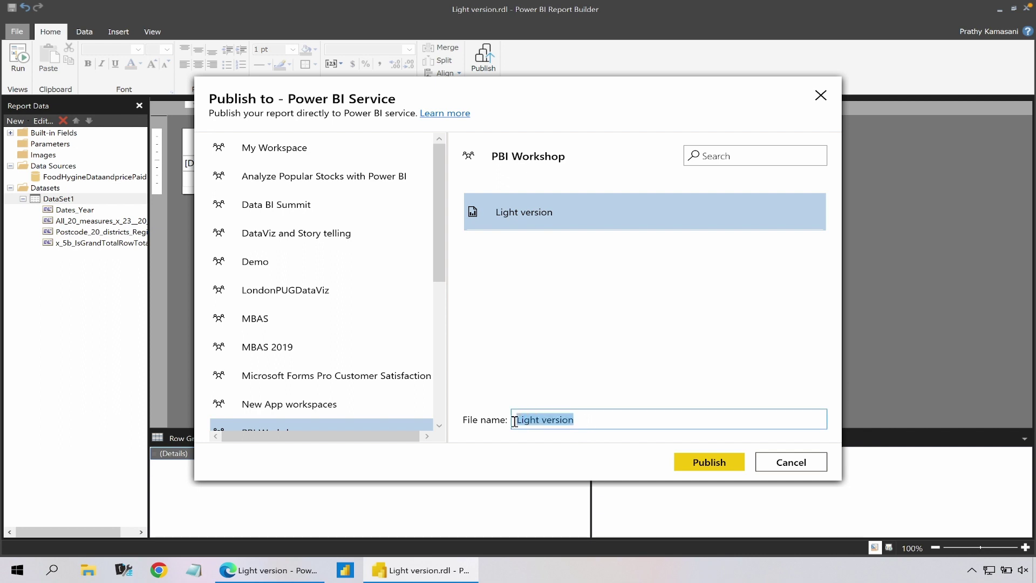
type("Report builder")
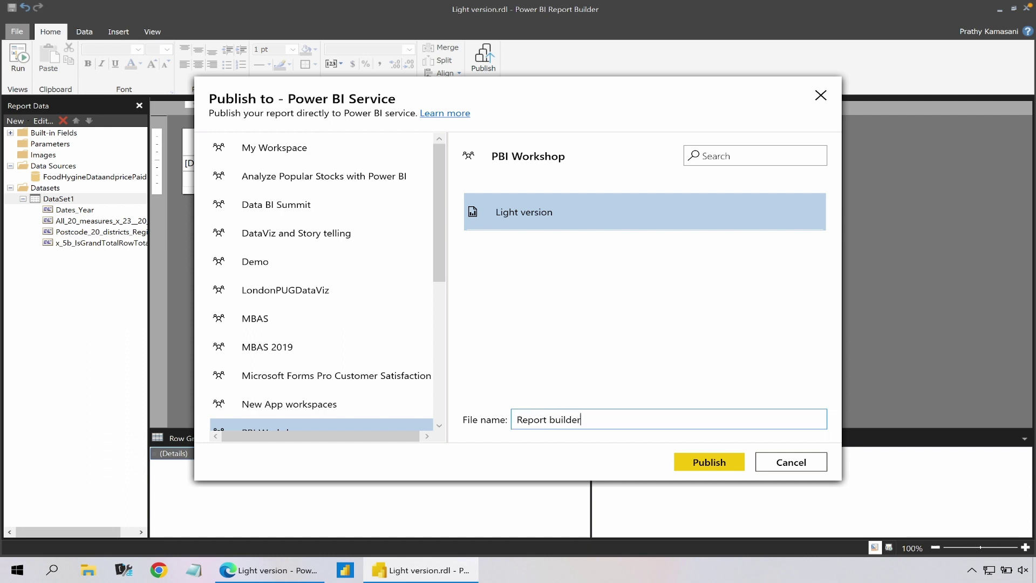
left_click(677, 462)
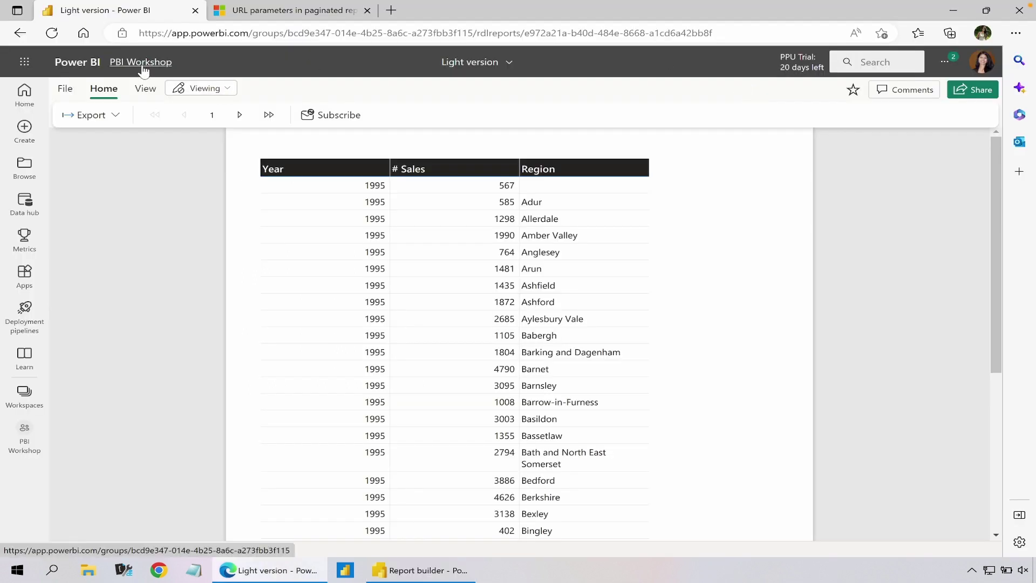
Create a new report from the Food Hygine Data and price Paid dataset in PBI Workshop.
left_click(142, 63)
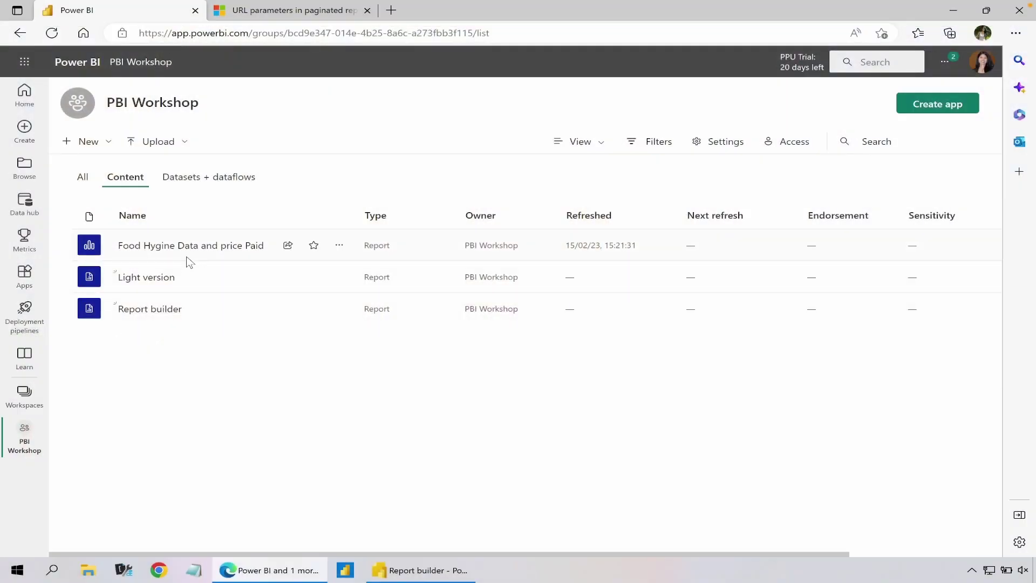
left_click(219, 183)
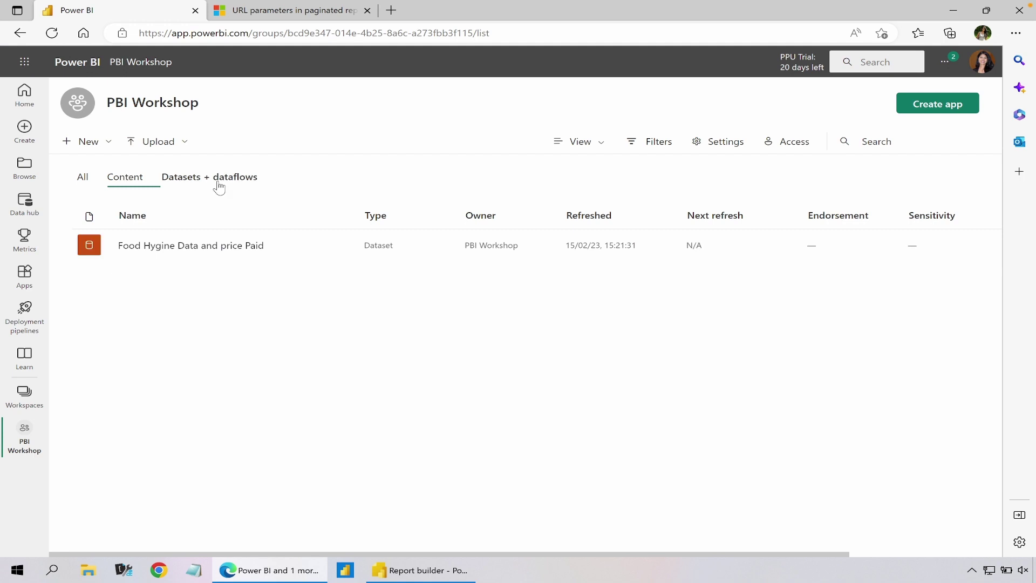
left_click(340, 247)
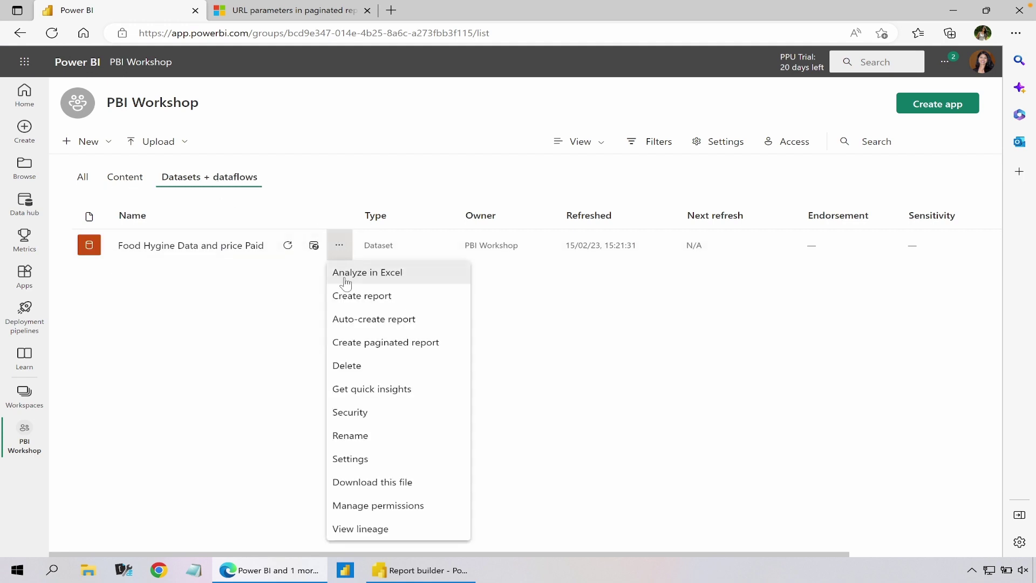
left_click(345, 296)
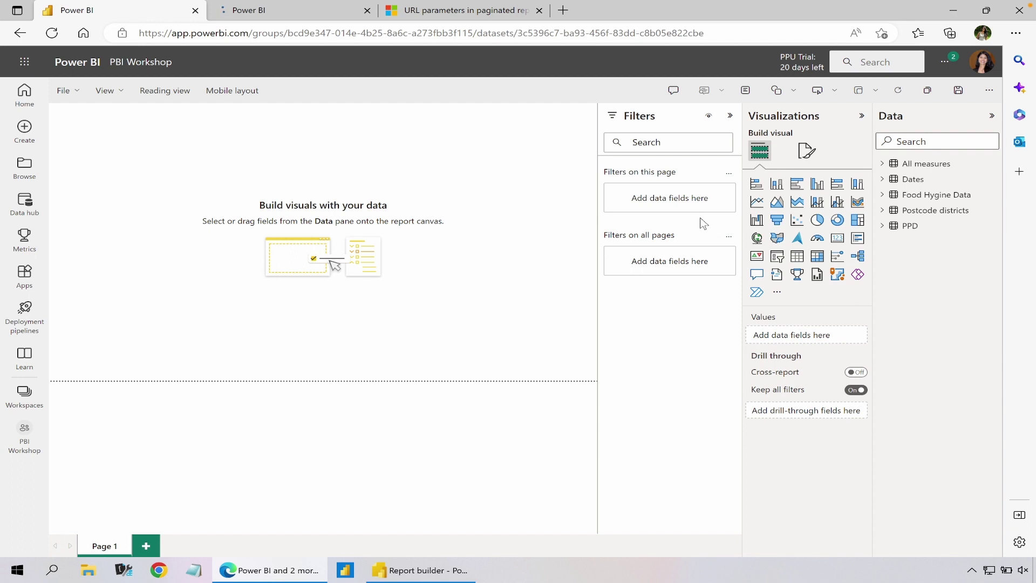
Build a column chart with Dates Year on the x-axis and # Sales as values.
left_click(883, 181)
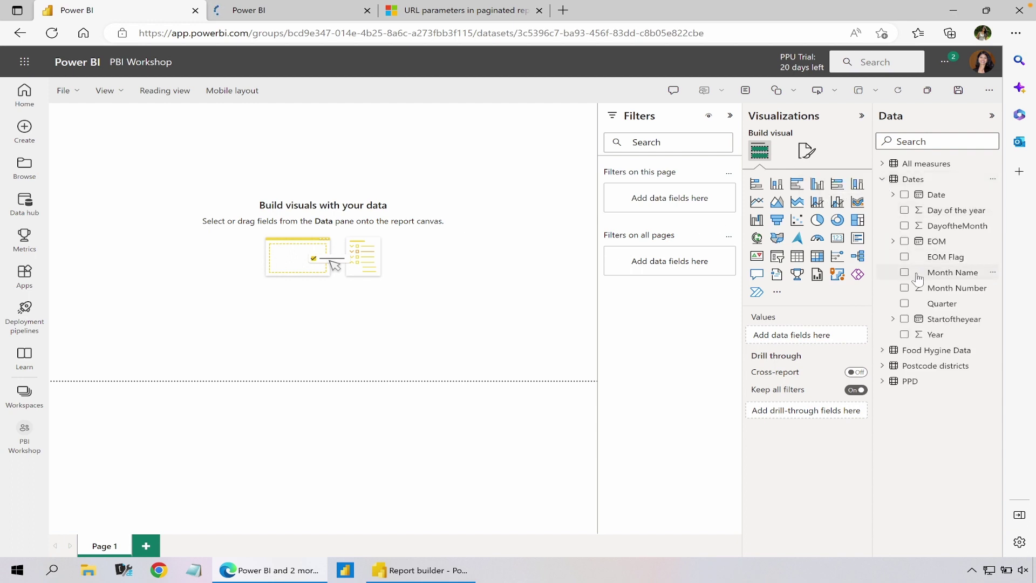
left_click(905, 335)
left_click(886, 166)
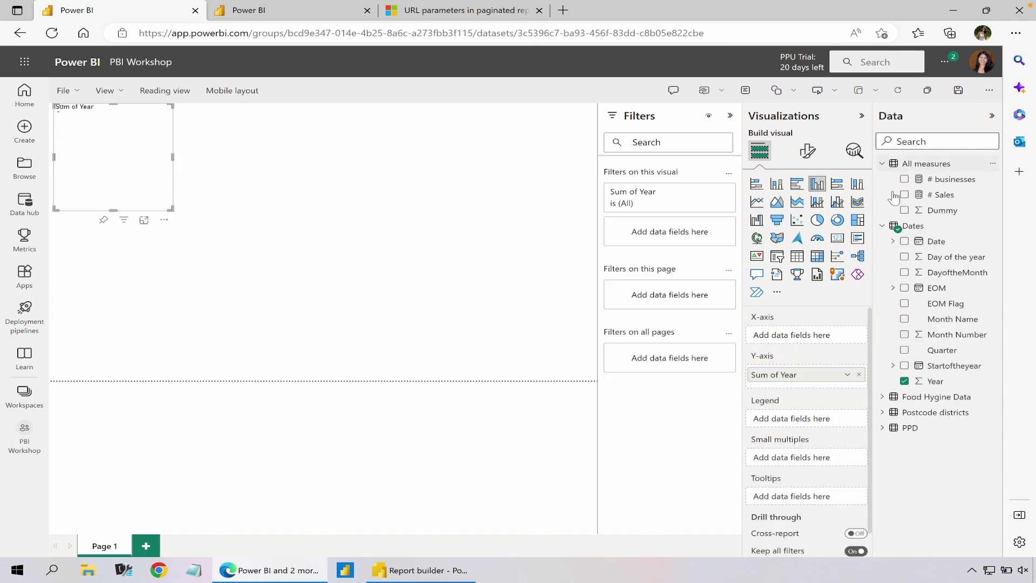
left_click(905, 194)
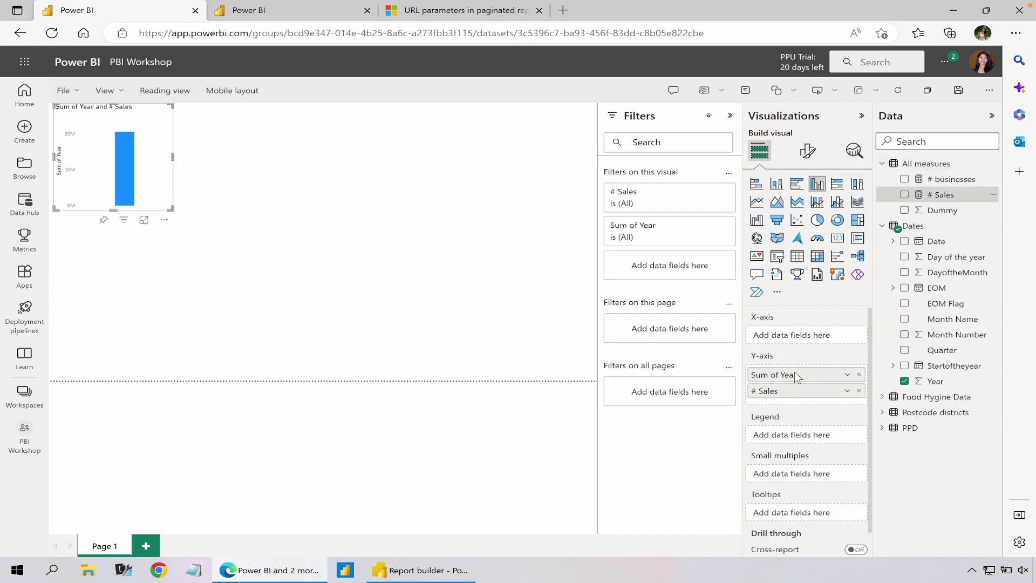
left_click_drag(796, 376, 801, 338)
Collapse the side panes and enlarge and reposition the chart to fill most of the page.
left_click(730, 116)
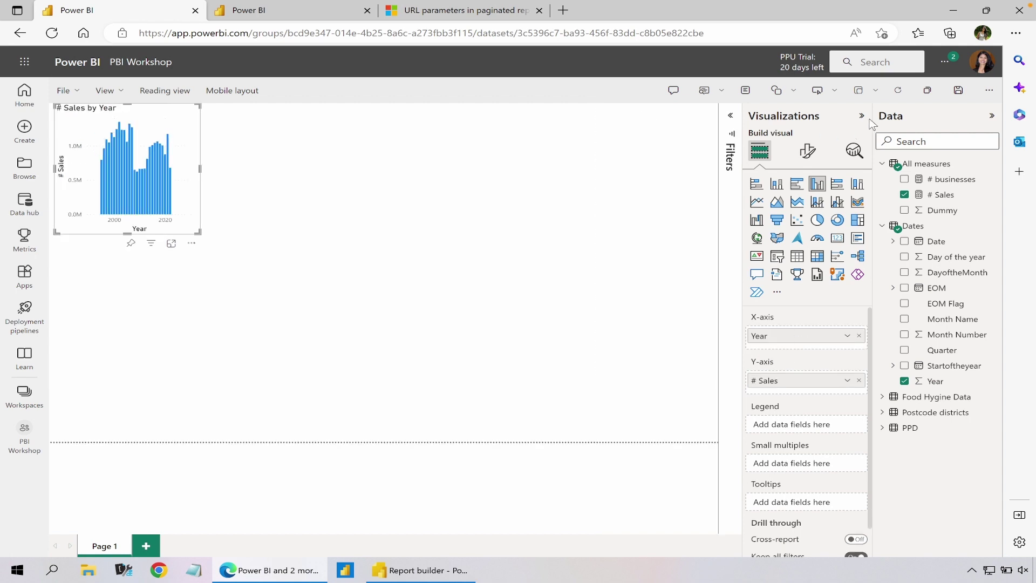
left_click(861, 116)
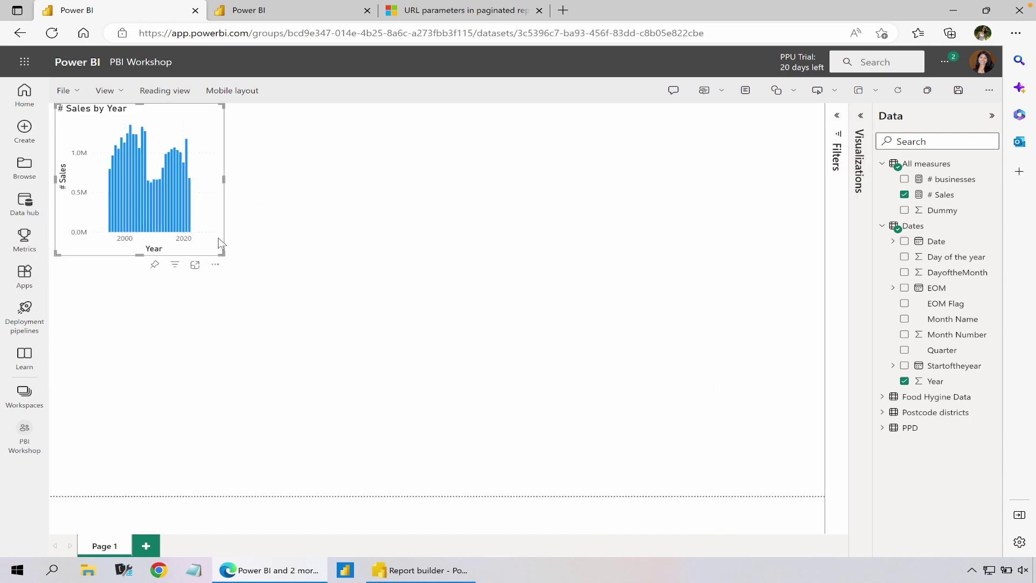
left_click_drag(222, 254, 760, 461)
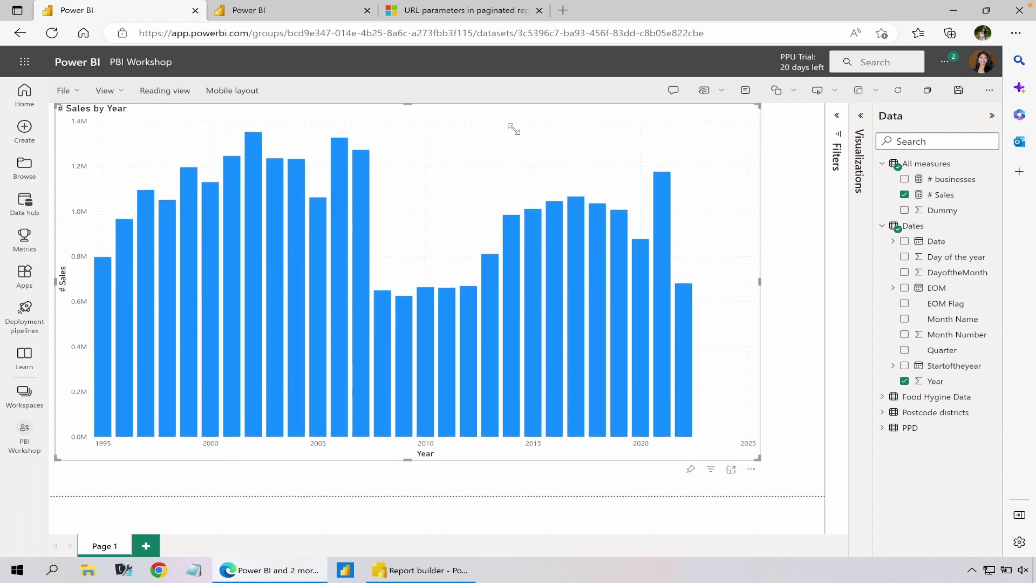
left_click_drag(514, 121, 543, 158)
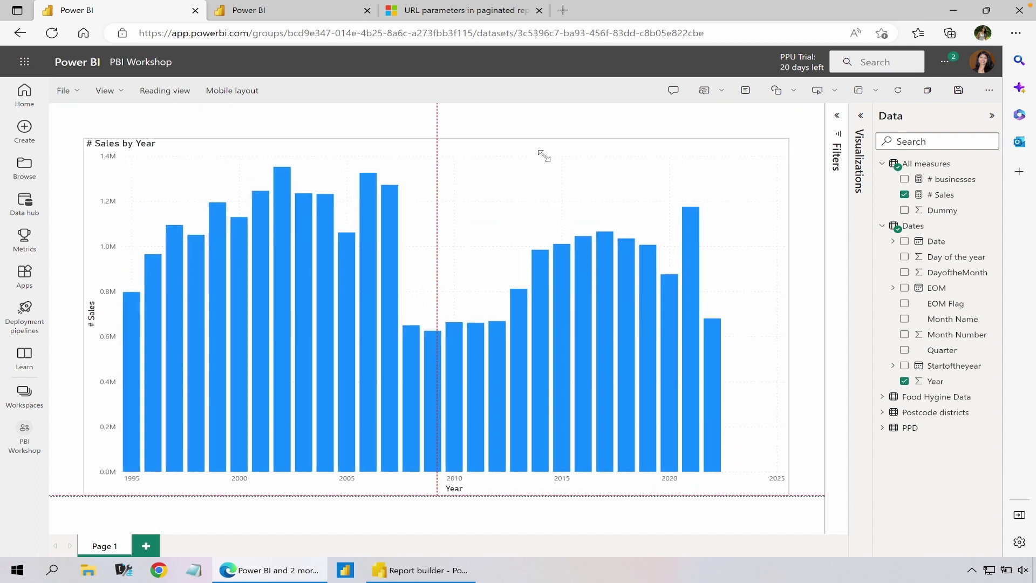
left_click(564, 120)
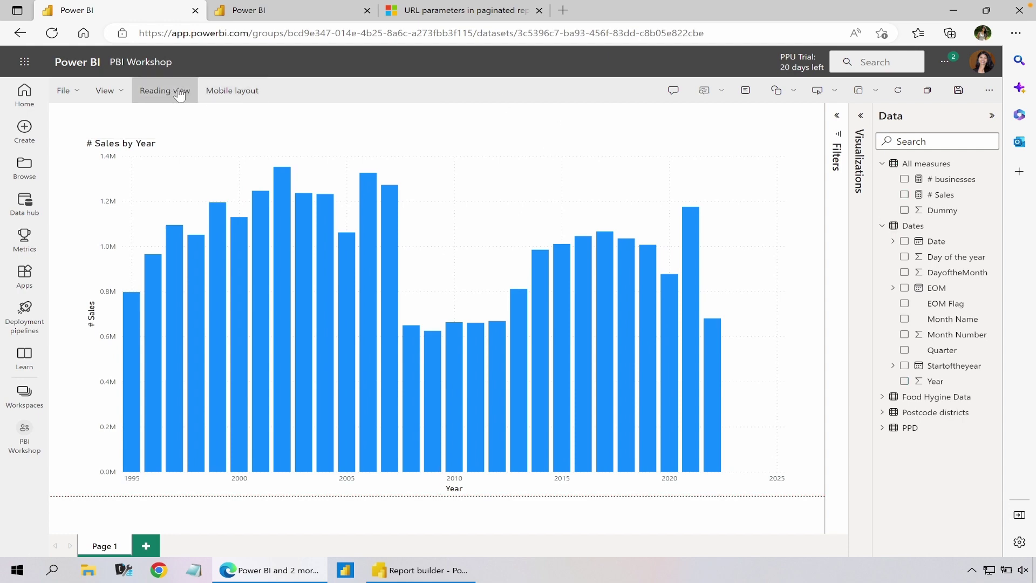
Turn off the header icons on the # Sales by Year chart.
left_click(180, 94)
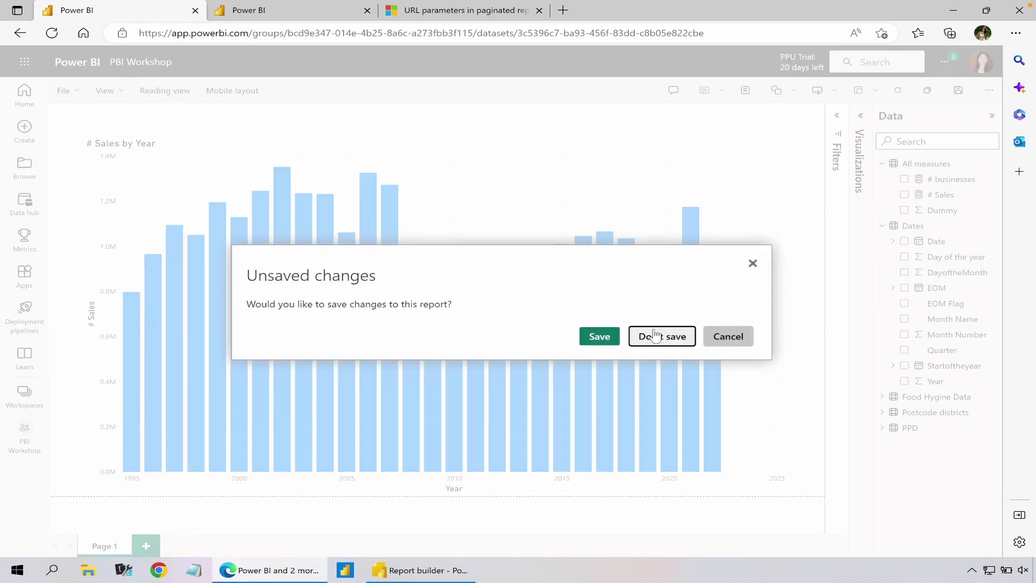
key("Escape")
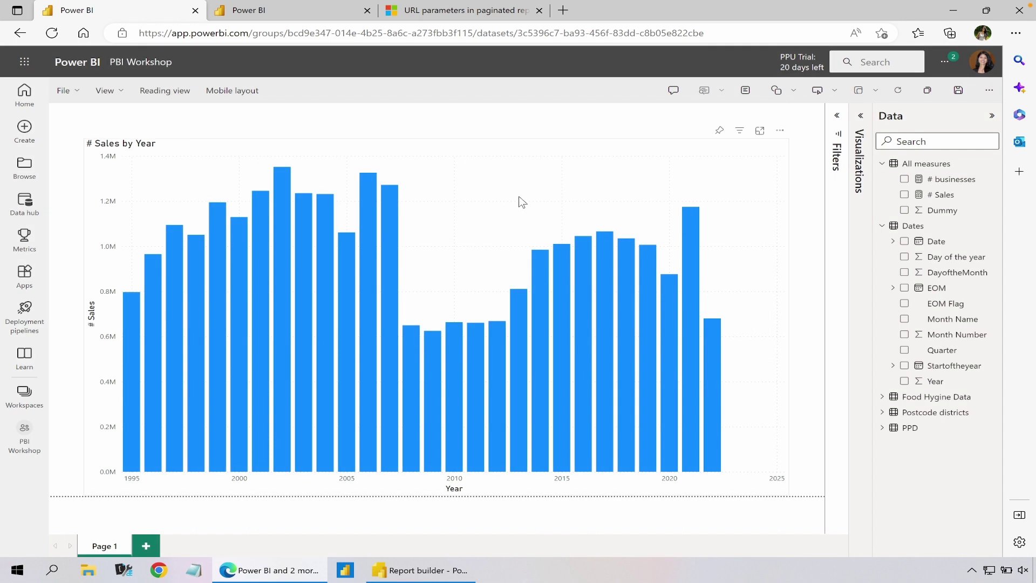
left_click(522, 201)
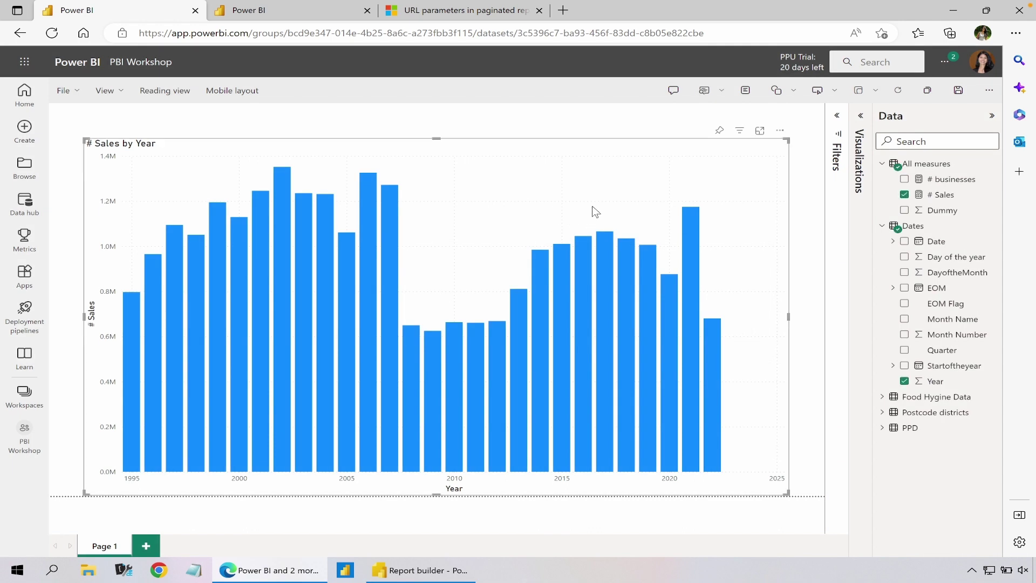
left_click(861, 115)
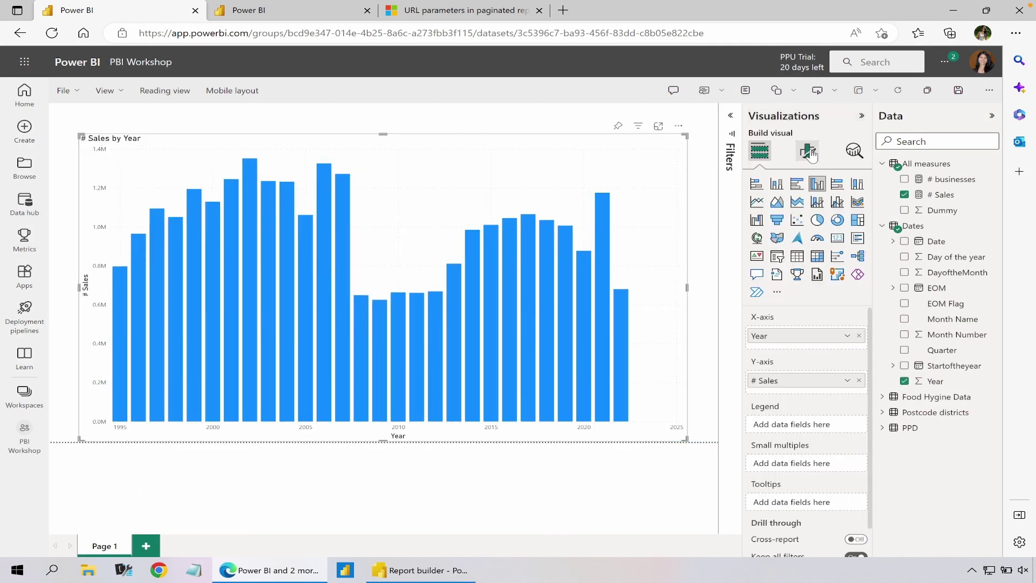
left_click(808, 151)
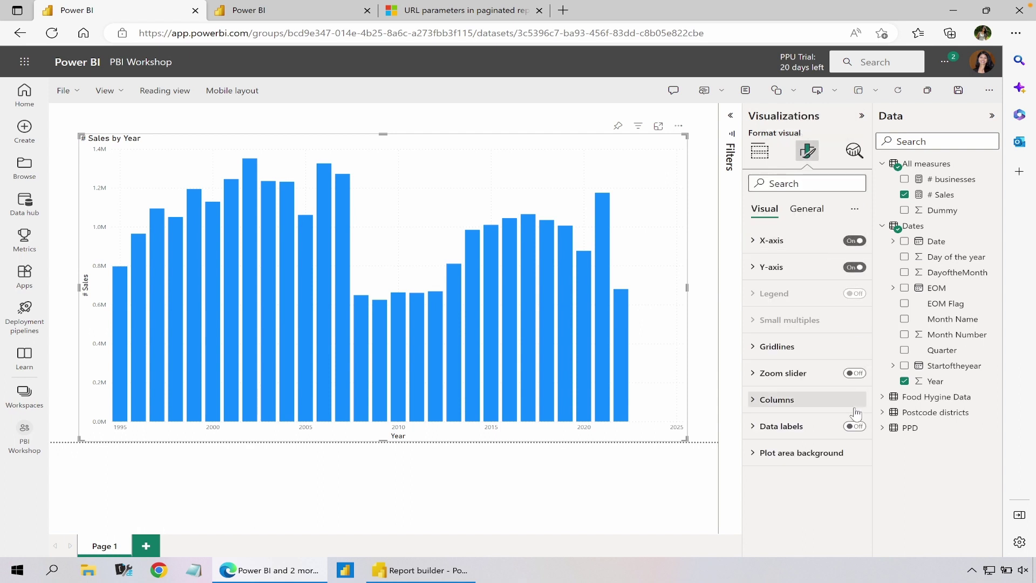
left_click(814, 214)
left_click(861, 326)
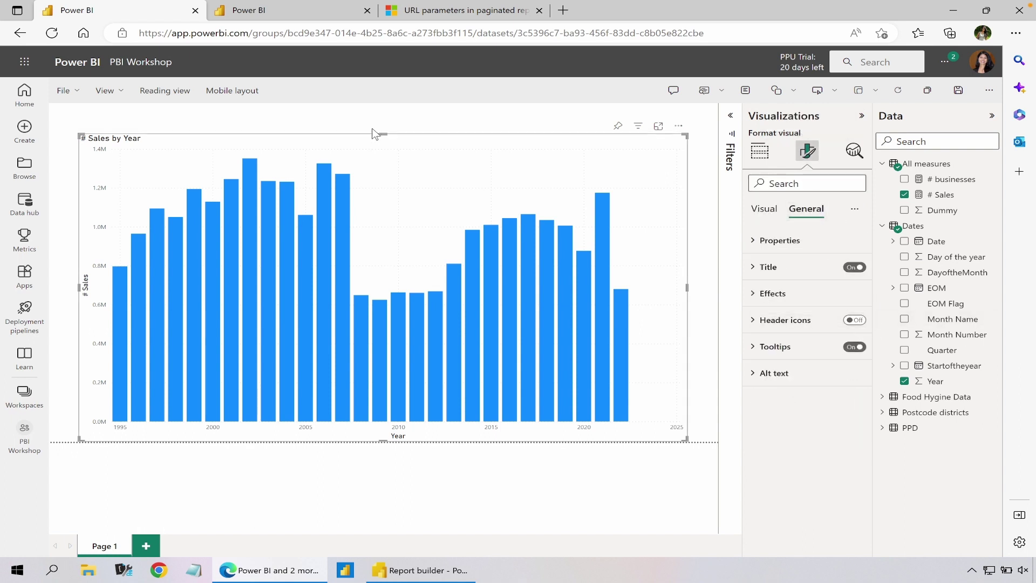
Switch to reading view and save the report as 'PBI Report'.
left_click(180, 93)
left_click(597, 337)
type("PBI")
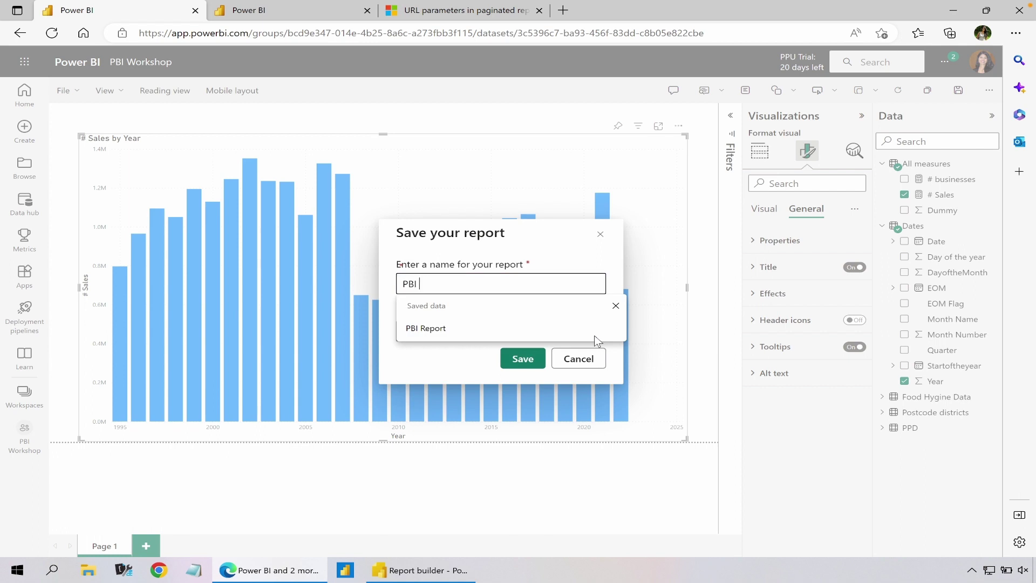
type(" Report")
key("Return")
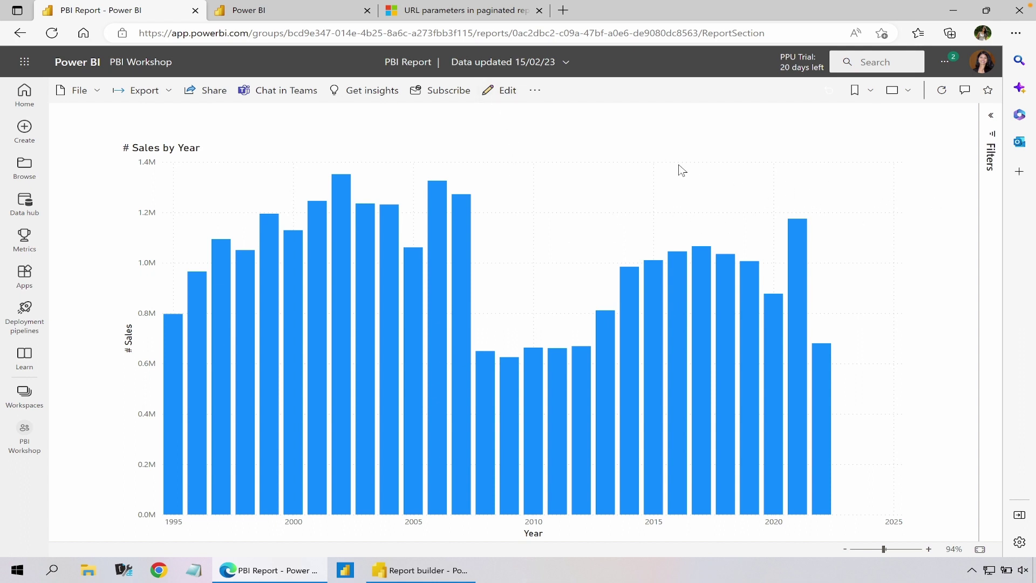
Add a blank Export Data button beside the chart with its text turned on.
left_click(501, 90)
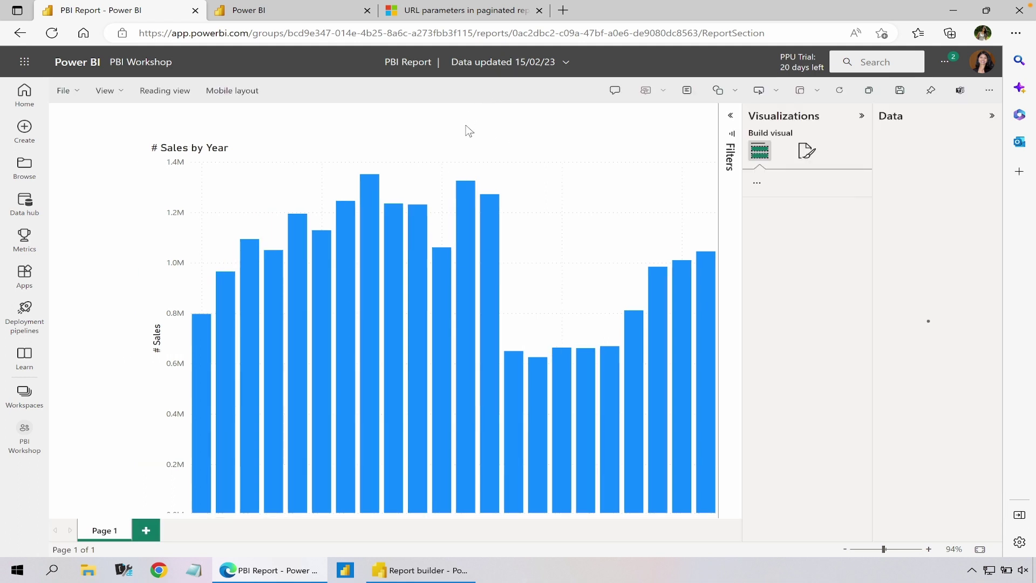
left_click(759, 91)
left_click(822, 252)
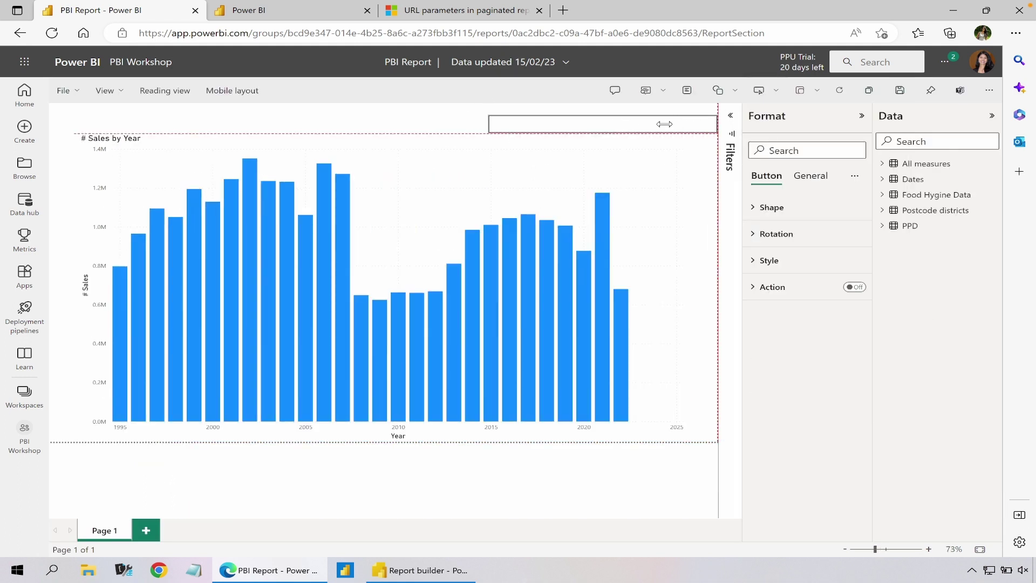
left_click_drag(655, 123, 641, 122)
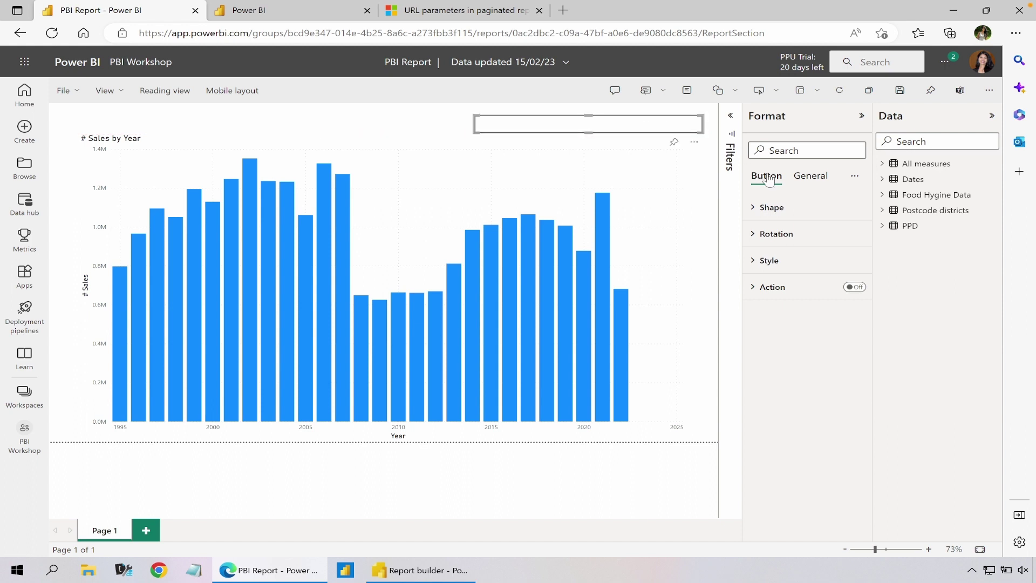
left_click(766, 261)
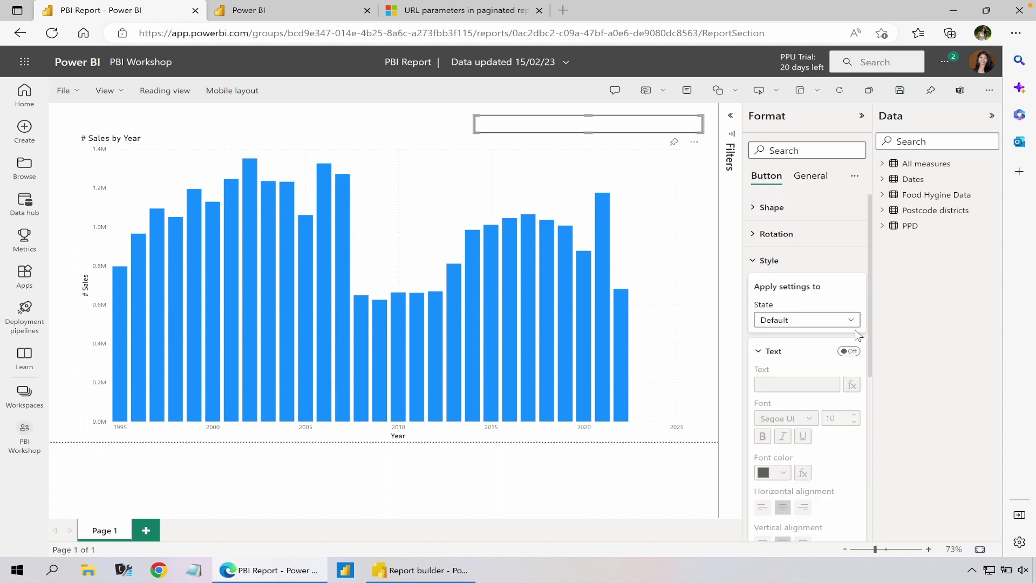
left_click(848, 352)
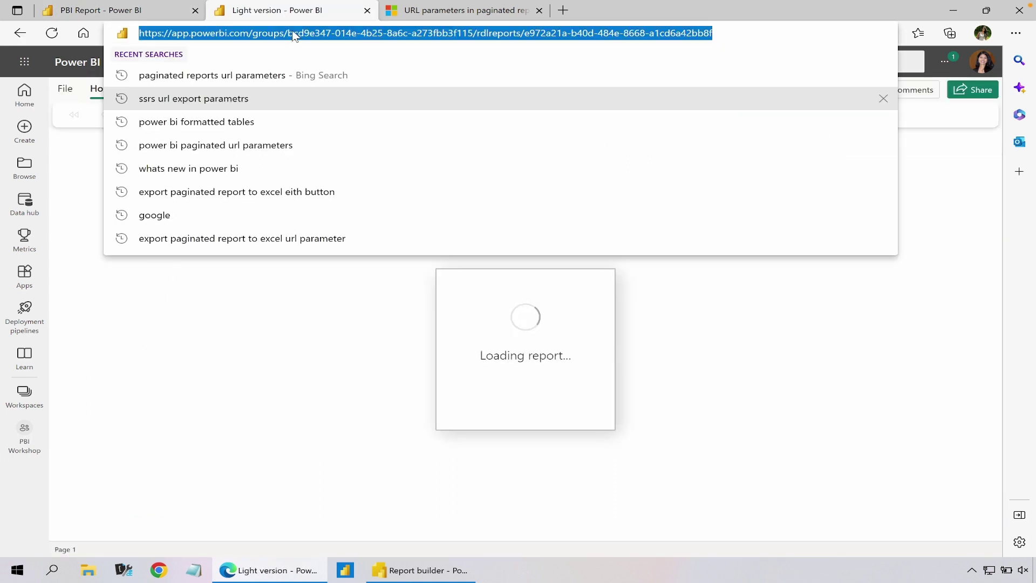
left_click(113, 10)
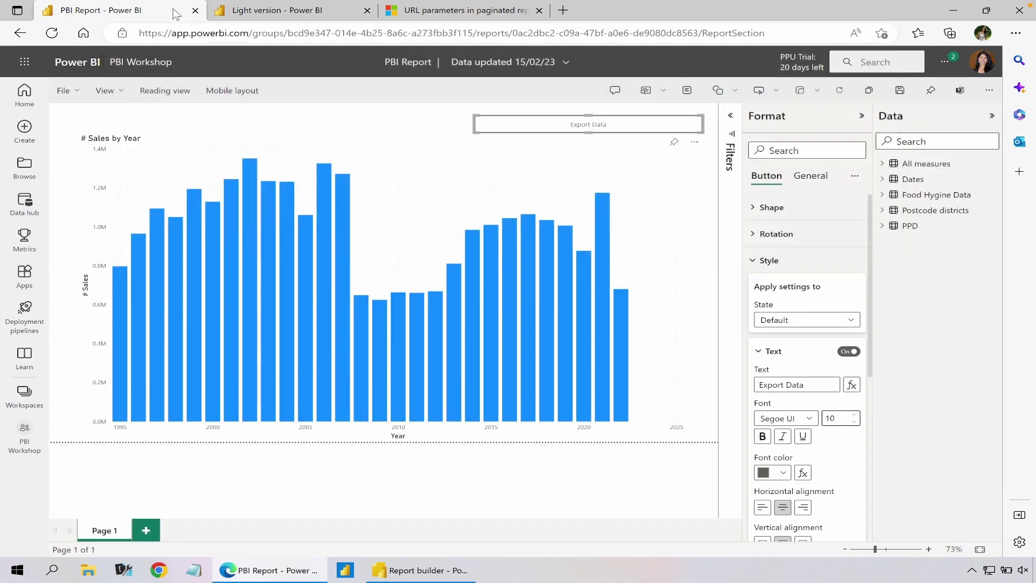
left_click(762, 262)
Give the button a Web URL action with the pasted paginated report link, then leave editing.
left_click(844, 290)
left_click(776, 296)
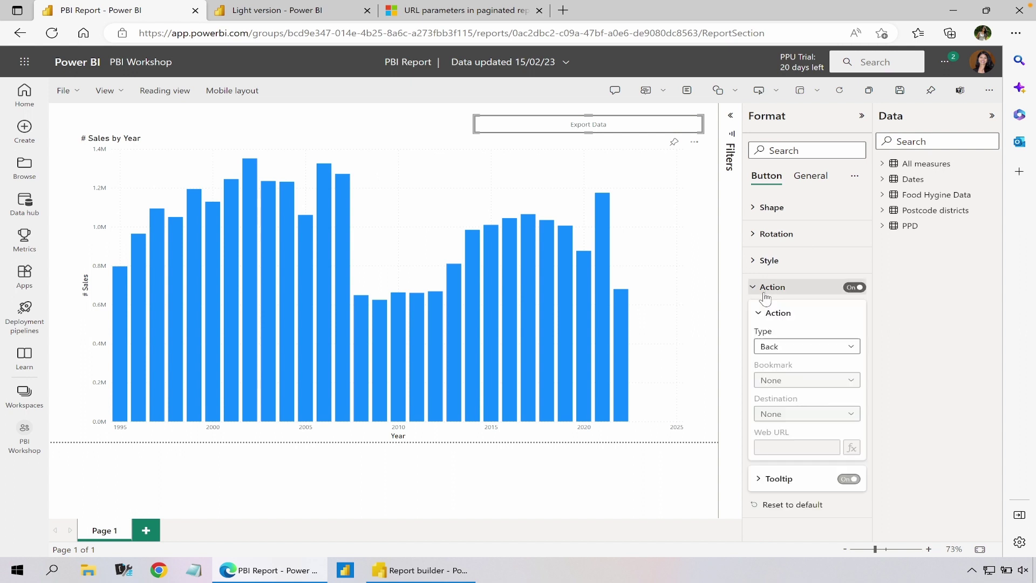
left_click(790, 348)
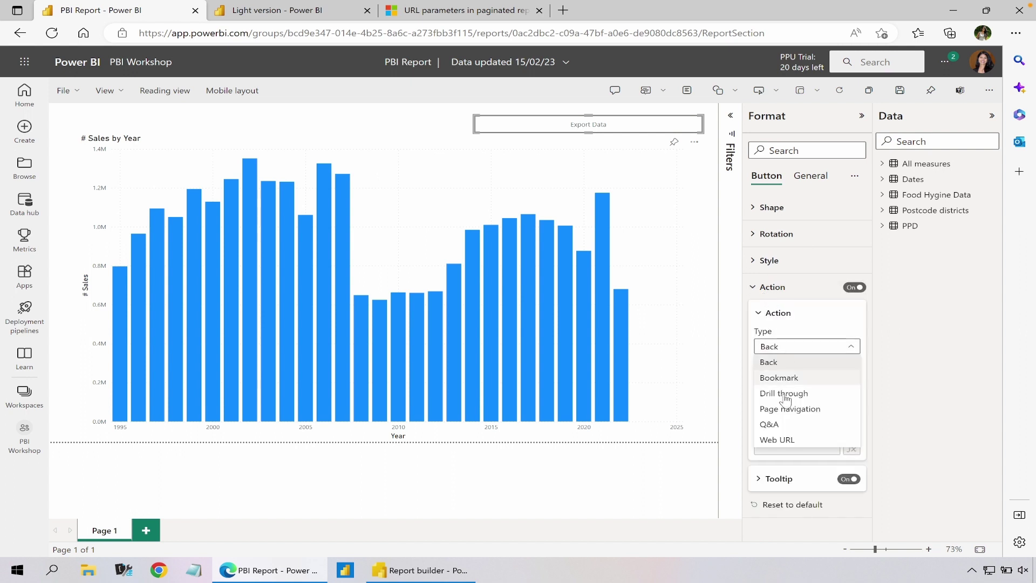
left_click(791, 442)
left_click(790, 446)
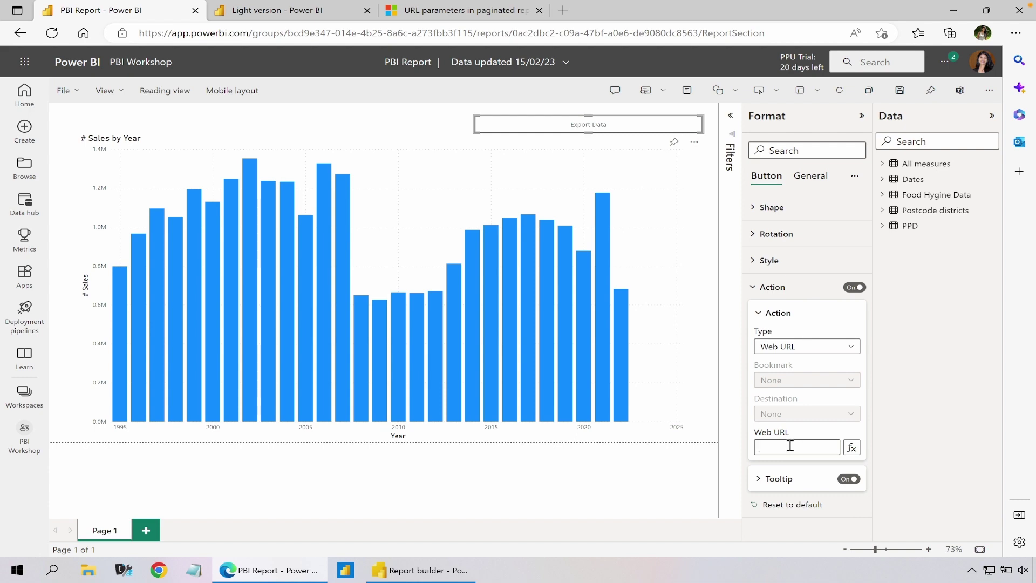
key("ctrl+v")
left_click(659, 478)
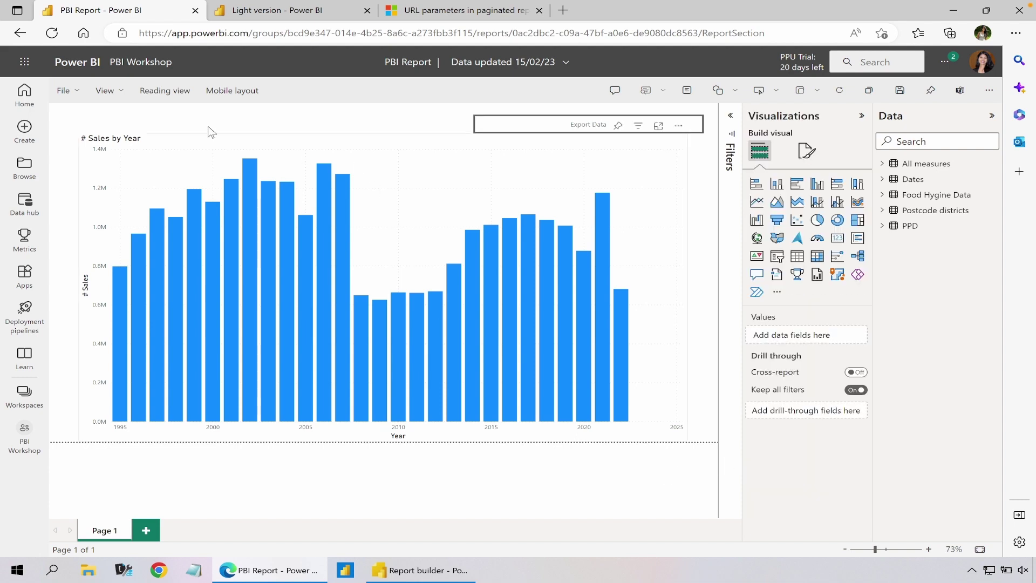
left_click(165, 90)
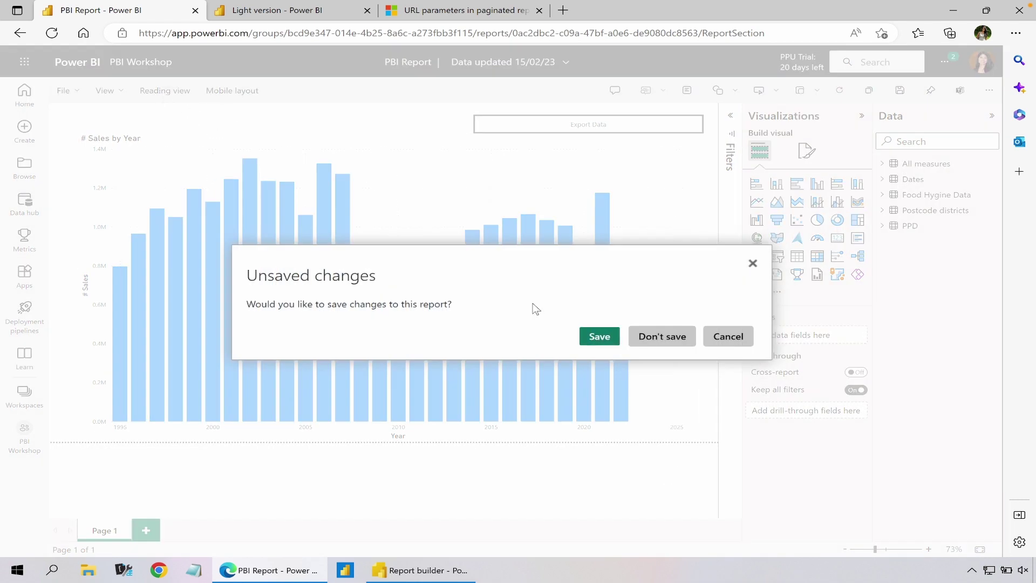
Save the report changes, then check the paginated report's Export format list without exporting.
left_click(581, 340)
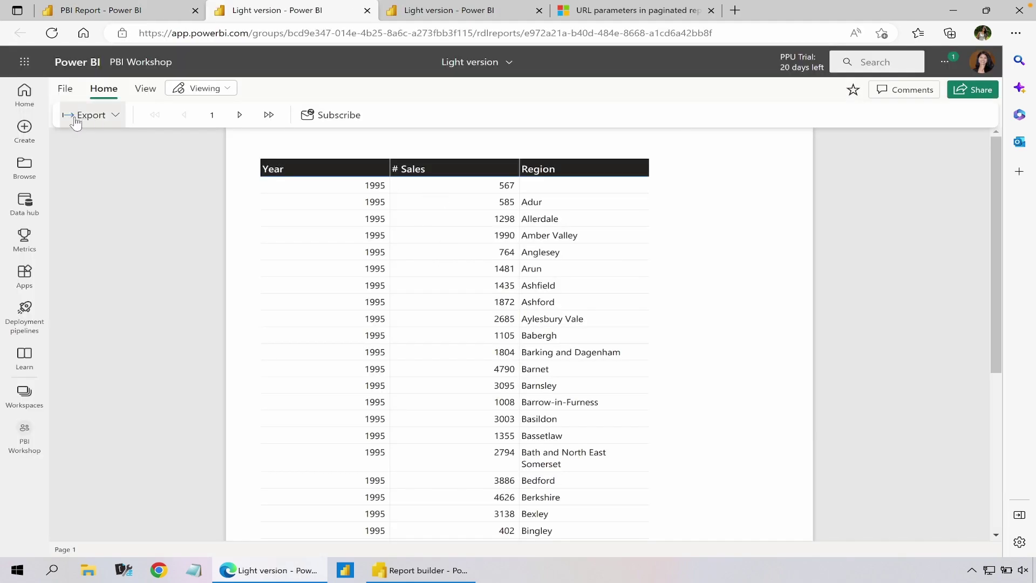
left_click(90, 115)
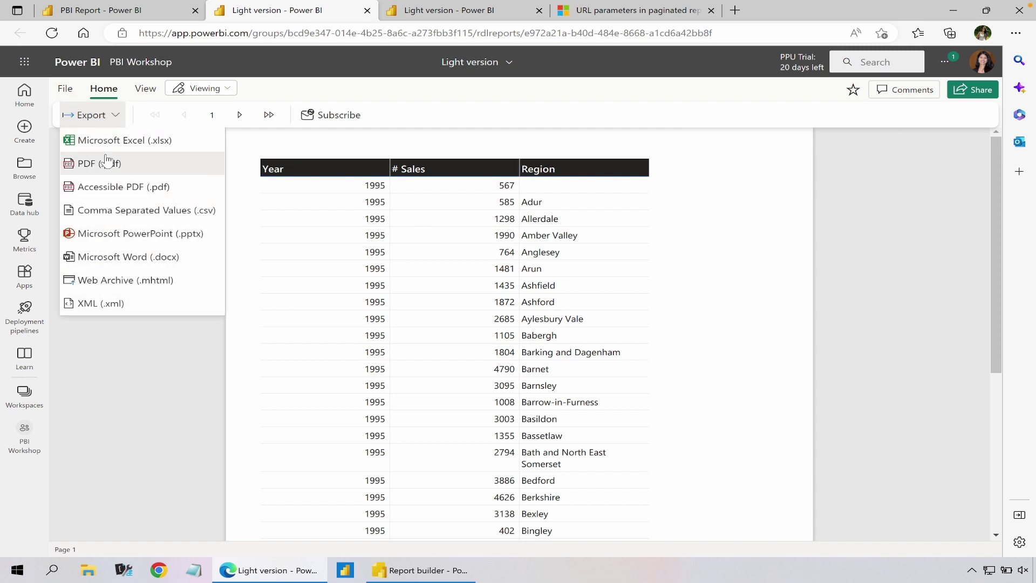
left_click(111, 91)
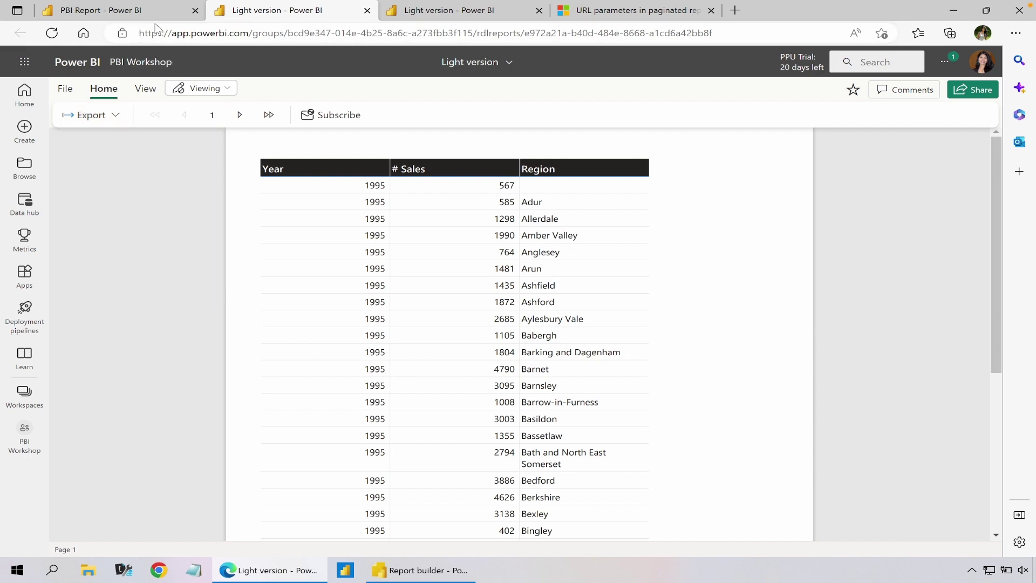
In the Learn URL parameters article, locate and select the rdl:format=PDF export example.
left_click(606, 15)
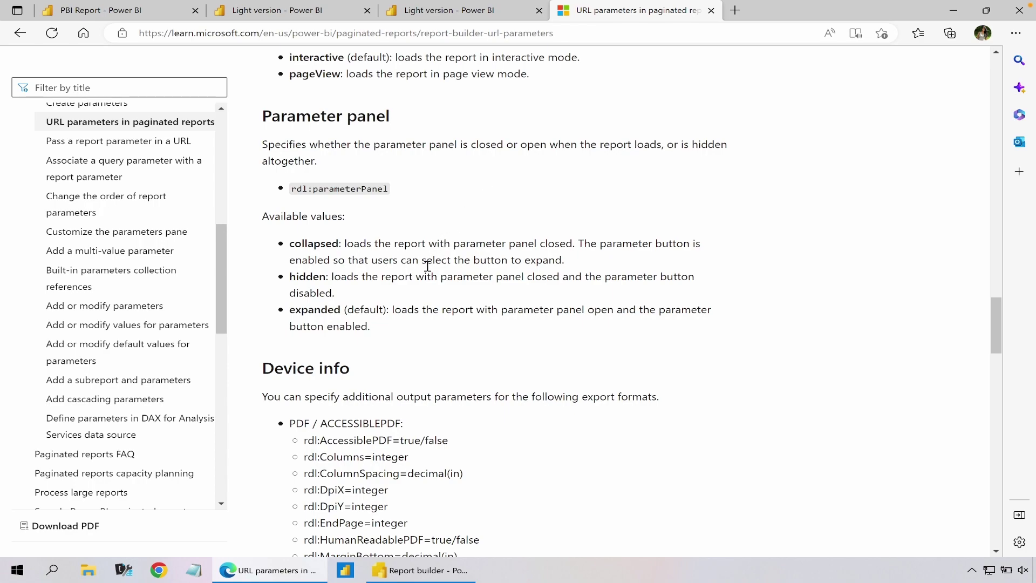
scroll(427, 265, "down", 1)
scroll(428, 262, "up", 15)
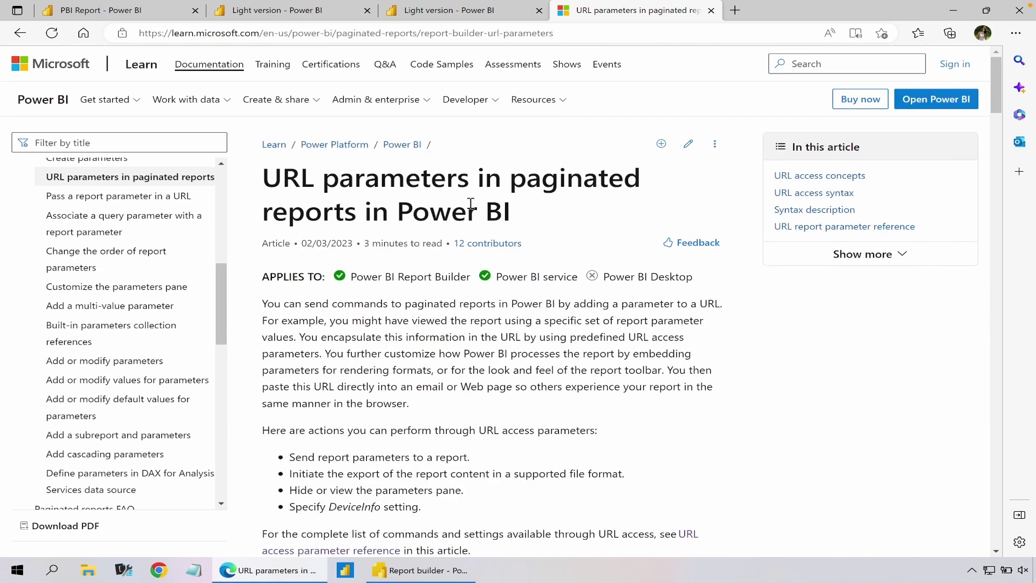
scroll(571, 276, "down", 15)
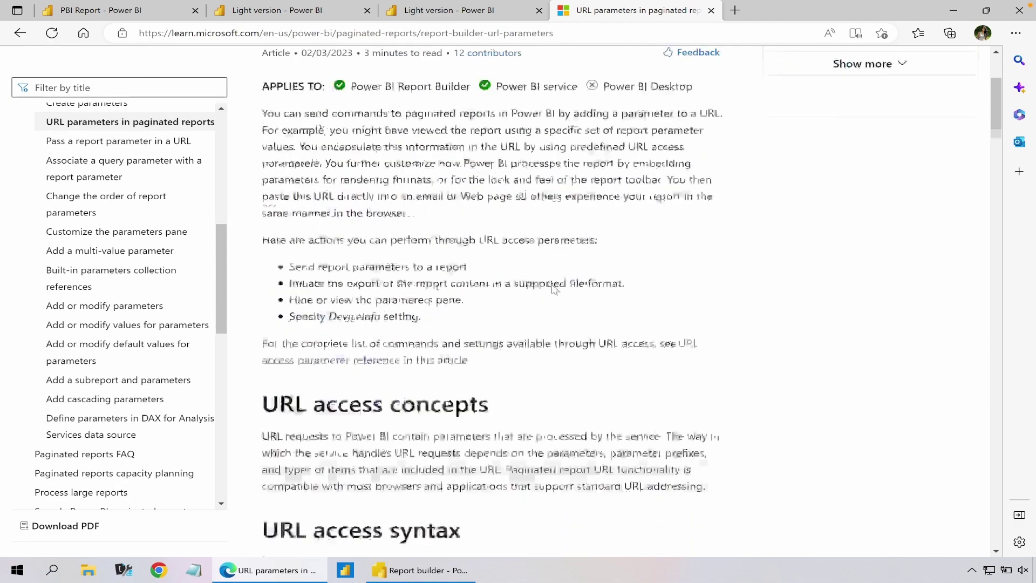
scroll(524, 315, "down", 15)
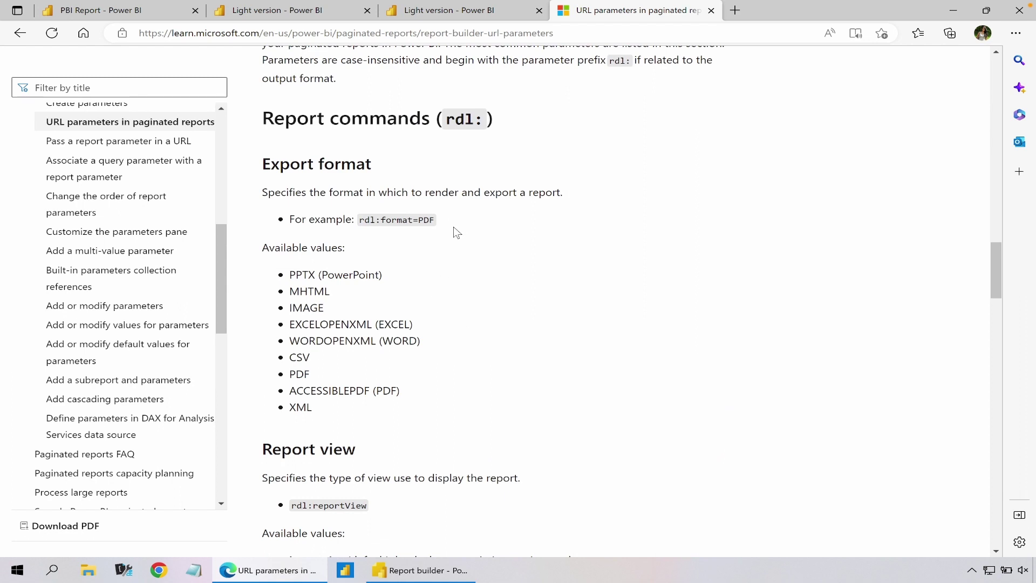
left_click_drag(438, 221, 356, 224)
key("ctrl+c")
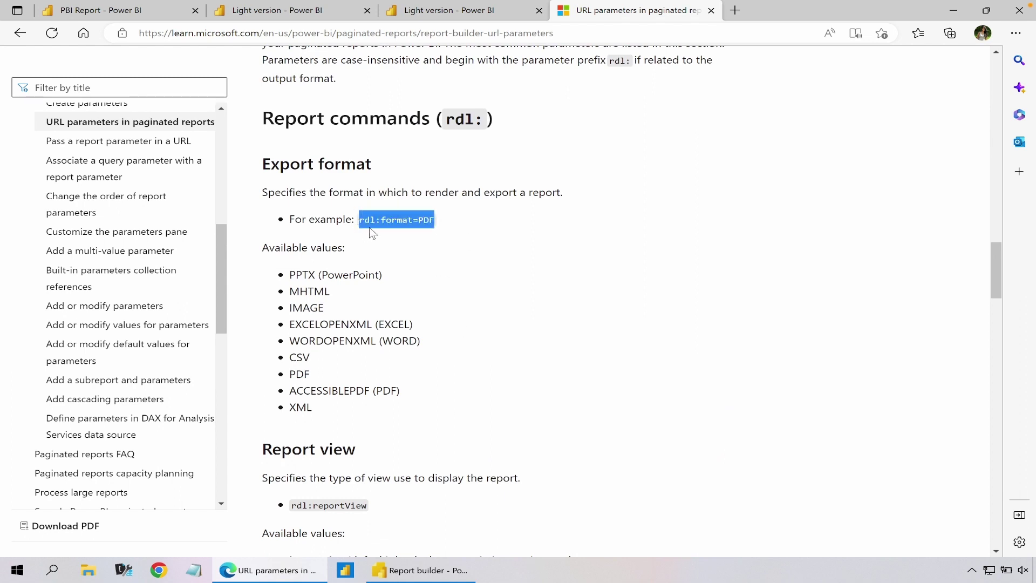
Append ?rdl:format=PDF to the Light version report's web address and copy the full address.
left_click(298, 12)
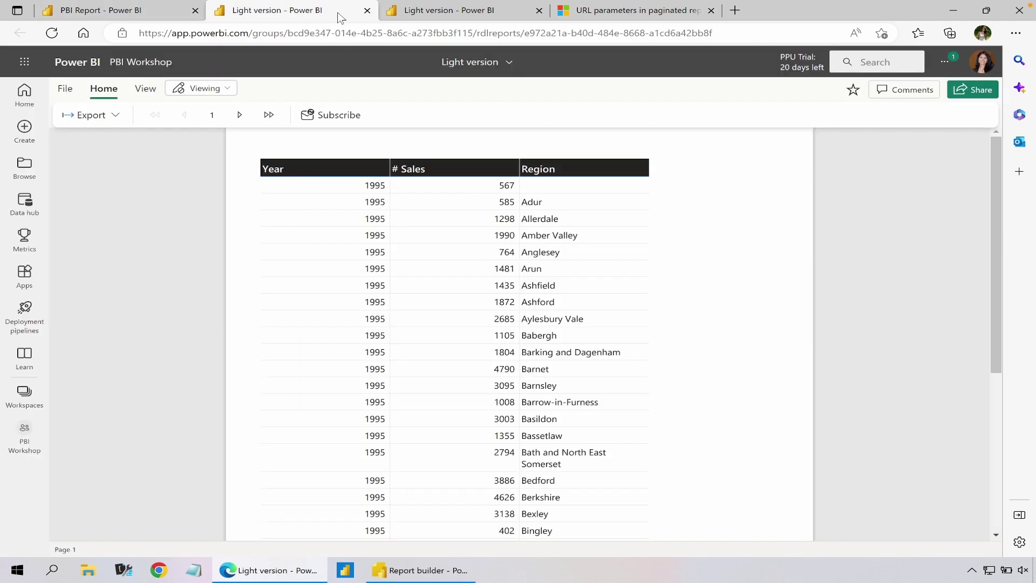
left_click(762, 34)
left_click(765, 33)
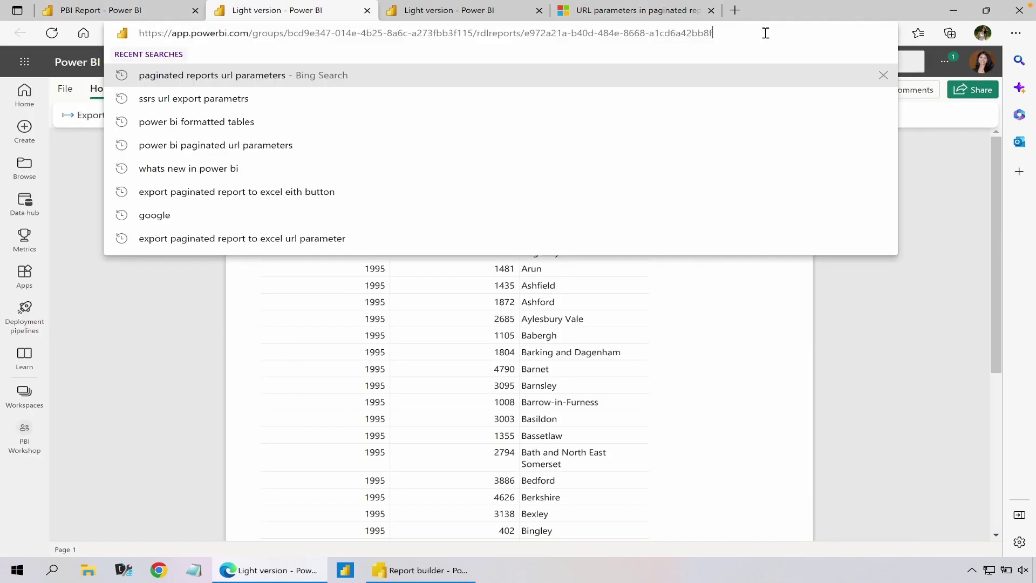
type("?")
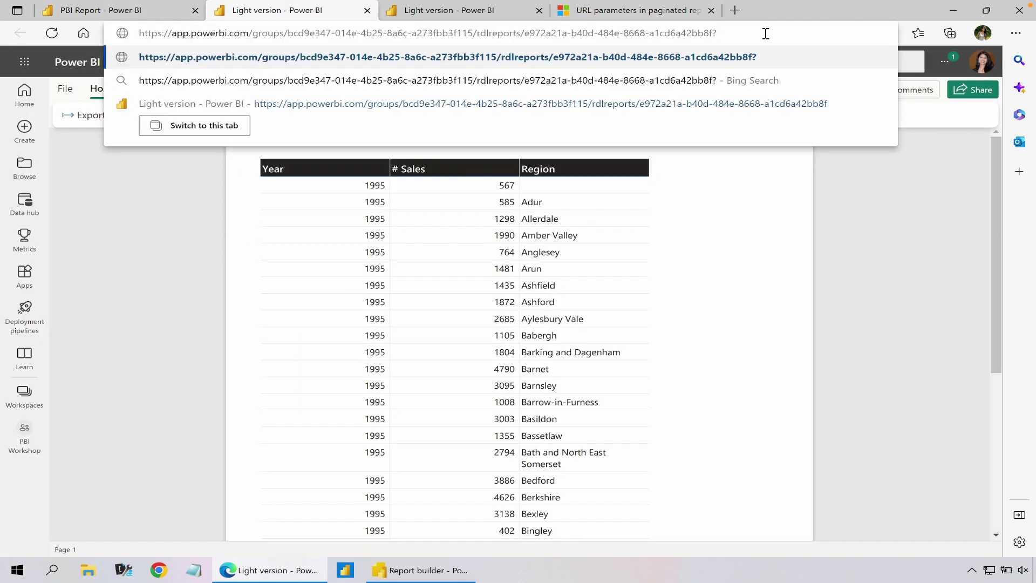
key("ctrl+v")
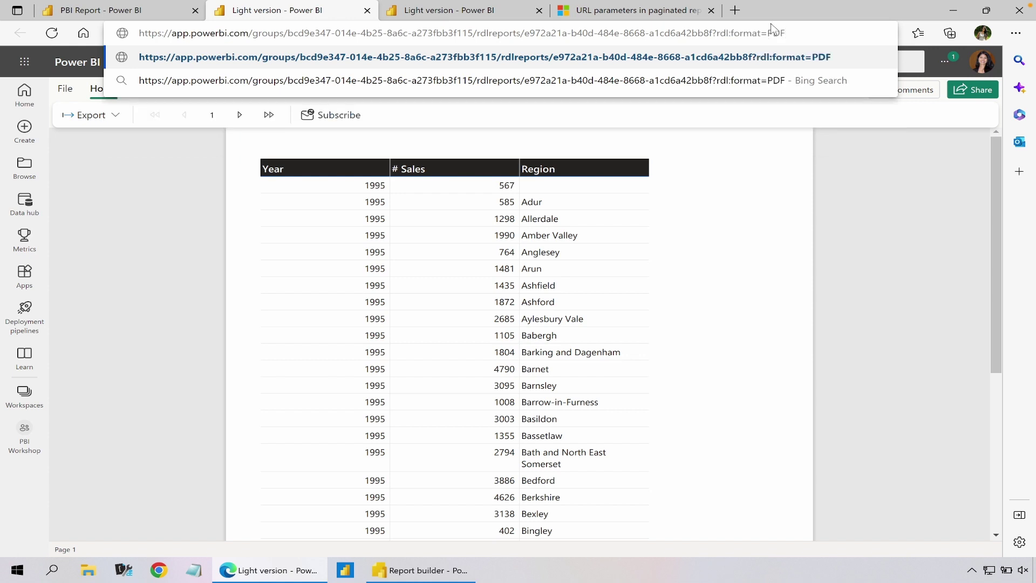
key("ctrl+a")
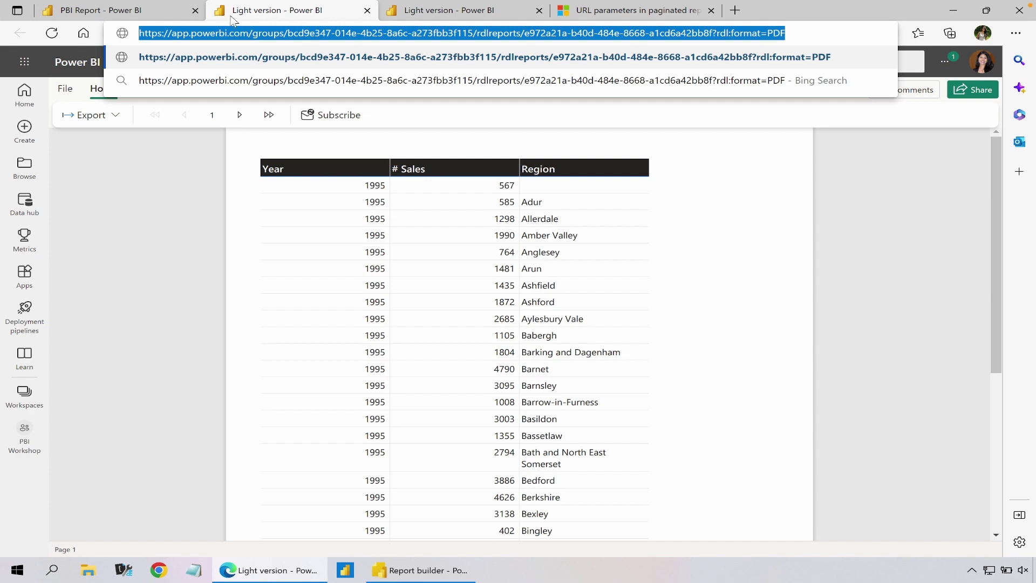
left_click(161, 11)
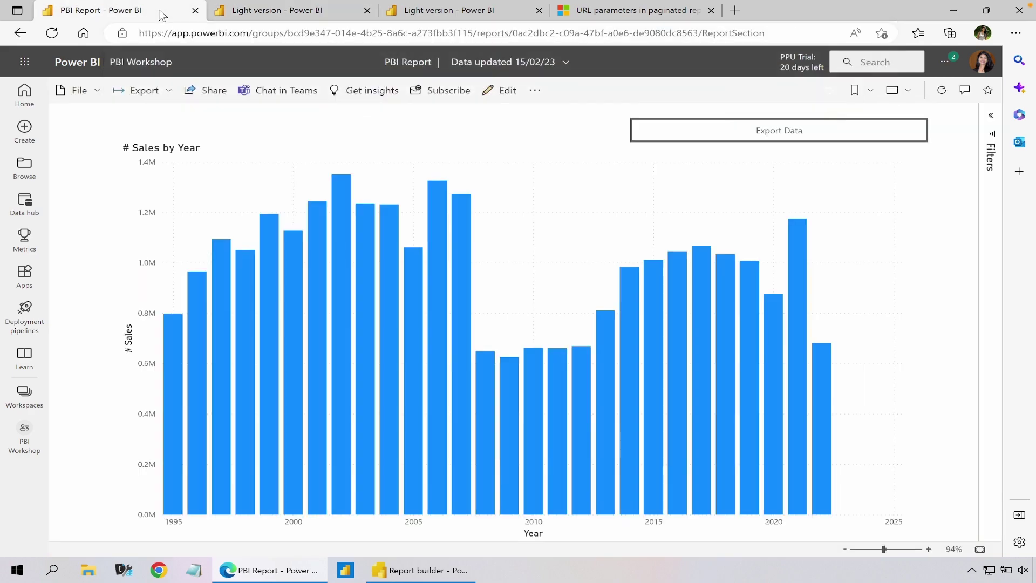
Point the Export Data button's web URL to the ?rdl:format=PDF address, then return to Reading view.
left_click(502, 96)
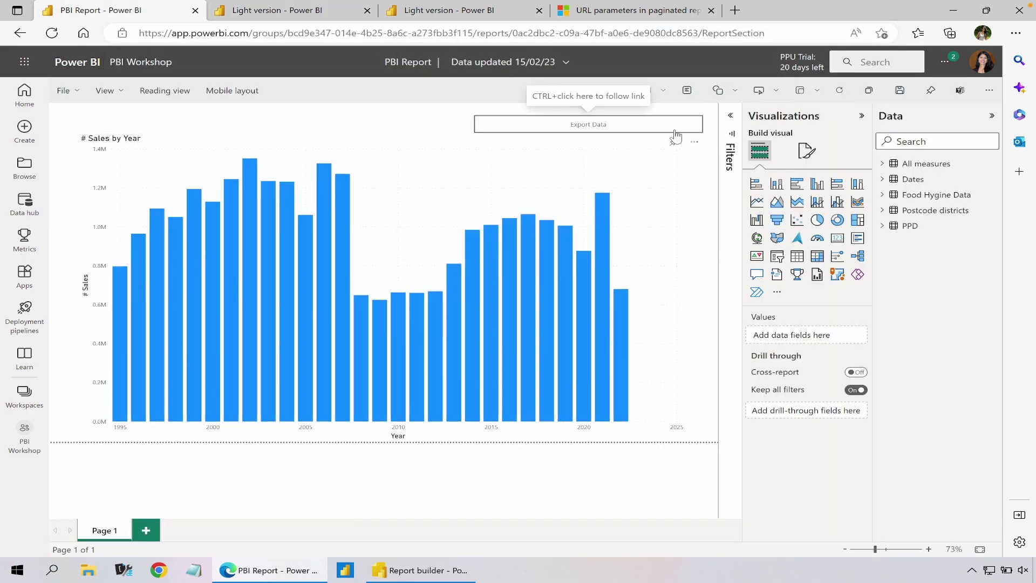
left_click(674, 131)
left_click(754, 288)
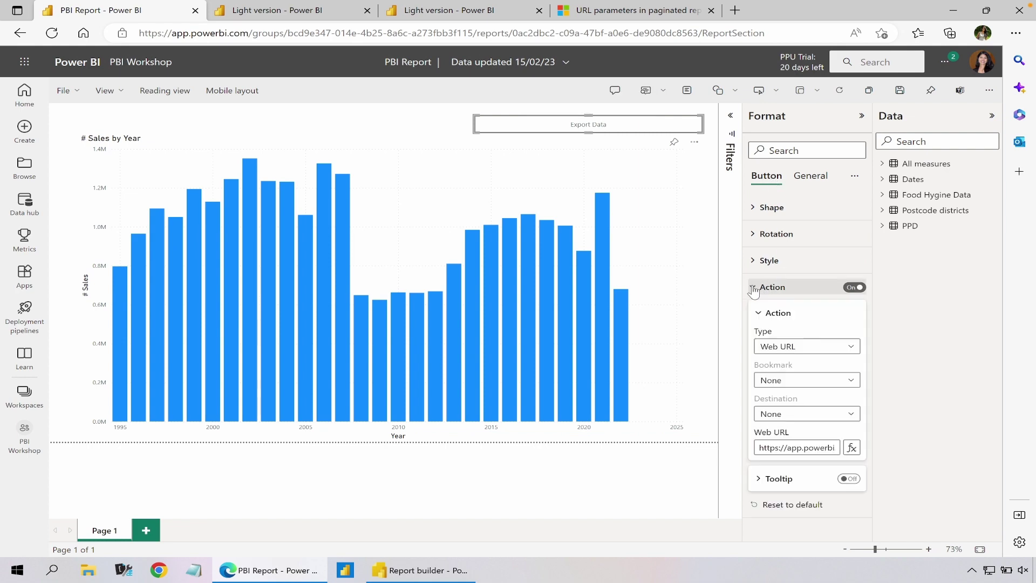
left_click(822, 442)
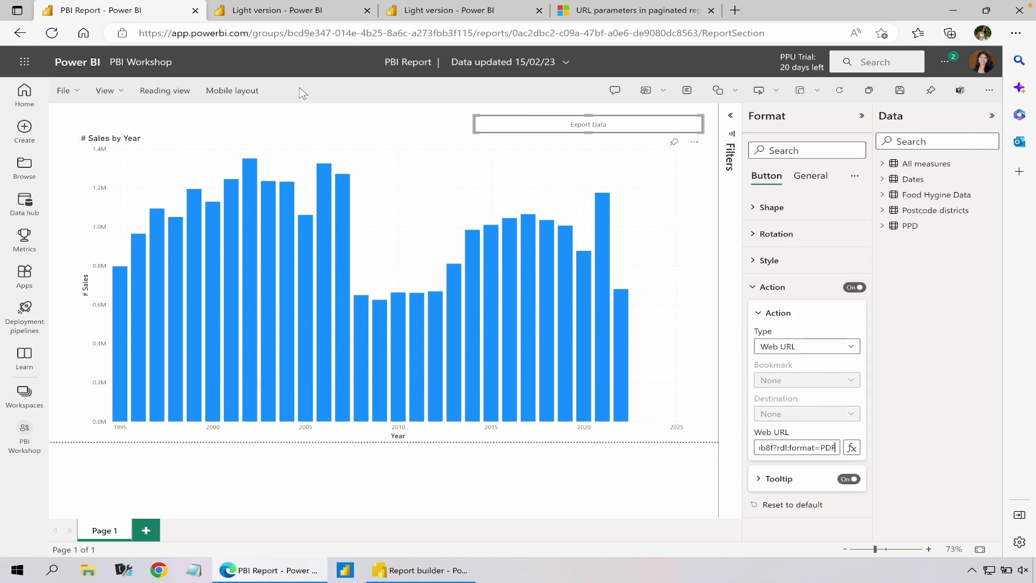
left_click(173, 92)
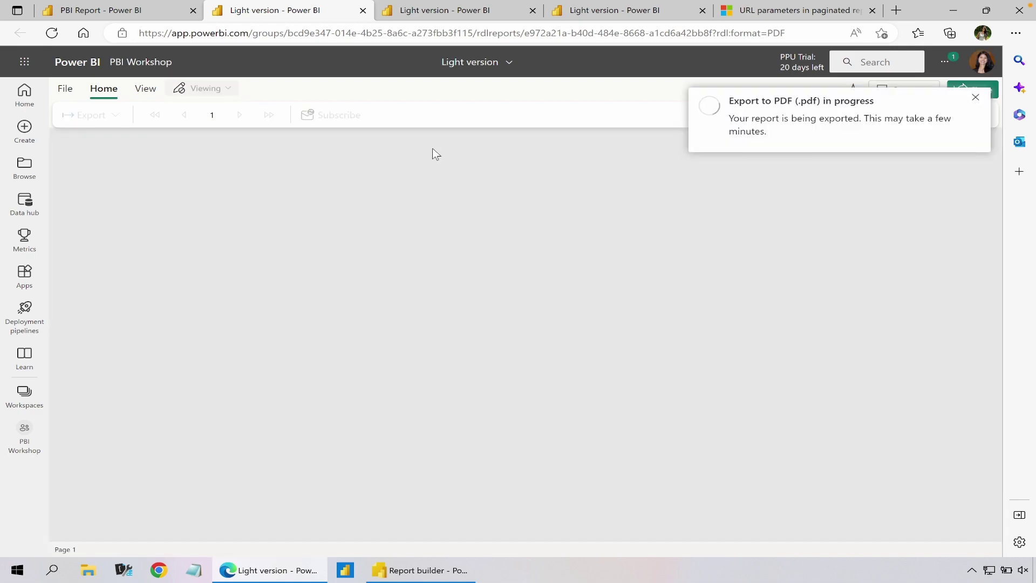
Scroll through the 276-page Light version.pdf, then go back to the PBI Report tab.
scroll(848, 197, "down", 4)
scroll(840, 225, "down", 5)
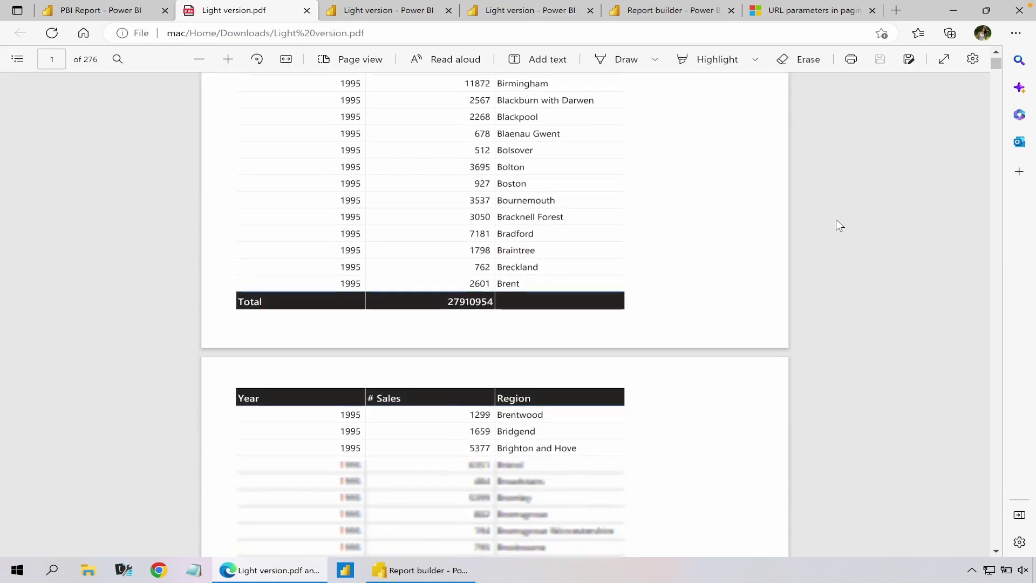
scroll(836, 218, "down", 2)
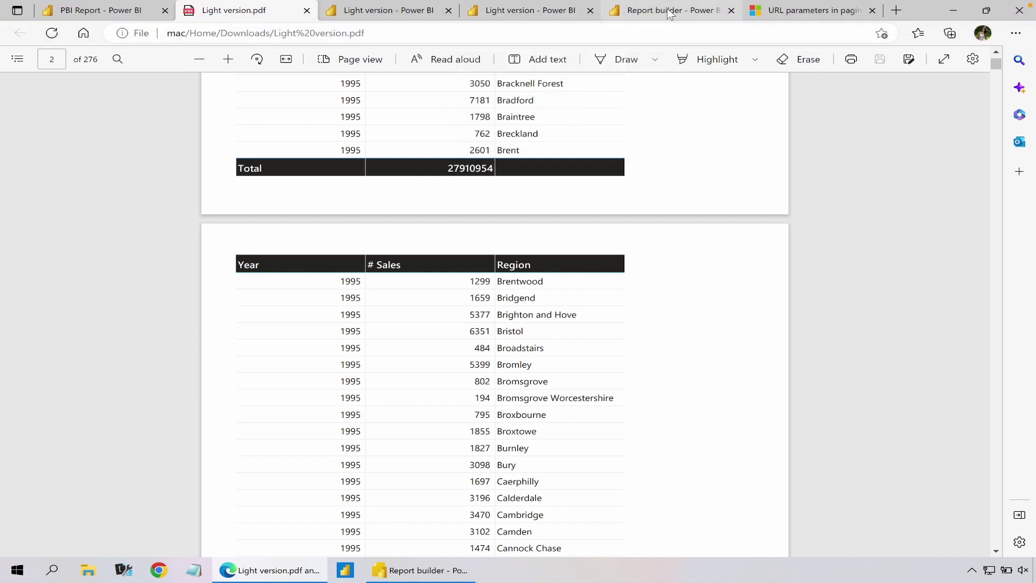
key("ctrl+shift+Tab")
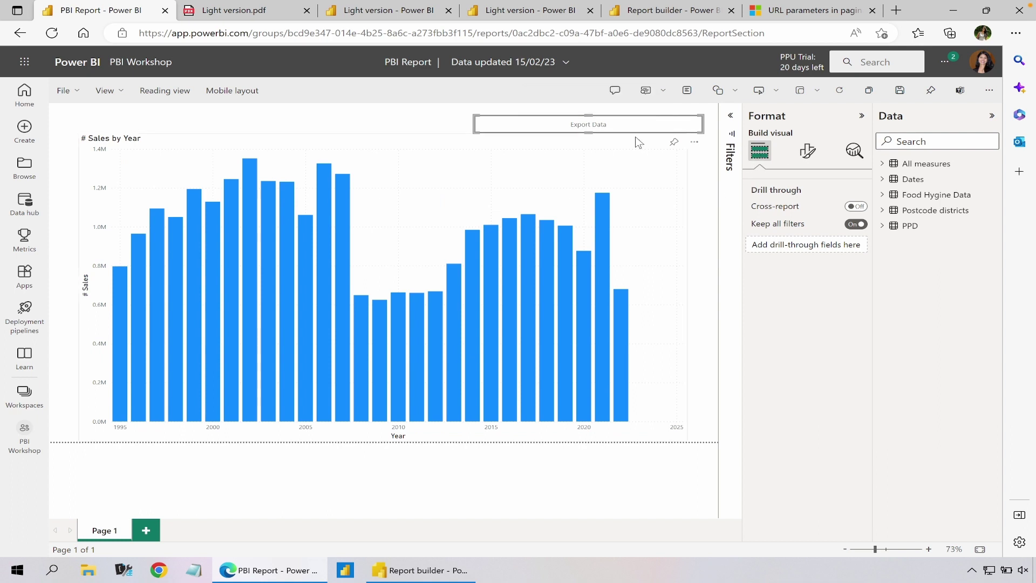
Replace the Export Data button's web URL with the Report builder address ending rdl:format=EXCELOPENXML.
left_click(497, 133)
left_click(498, 132)
left_click(795, 448)
key("ctrl+a")
key("ctrl+v")
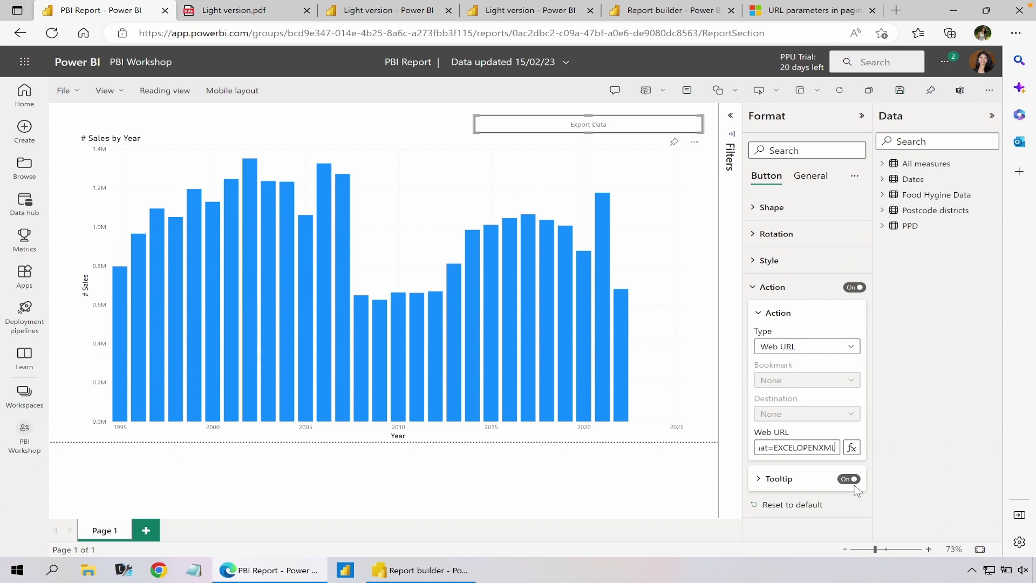
double_click(817, 446)
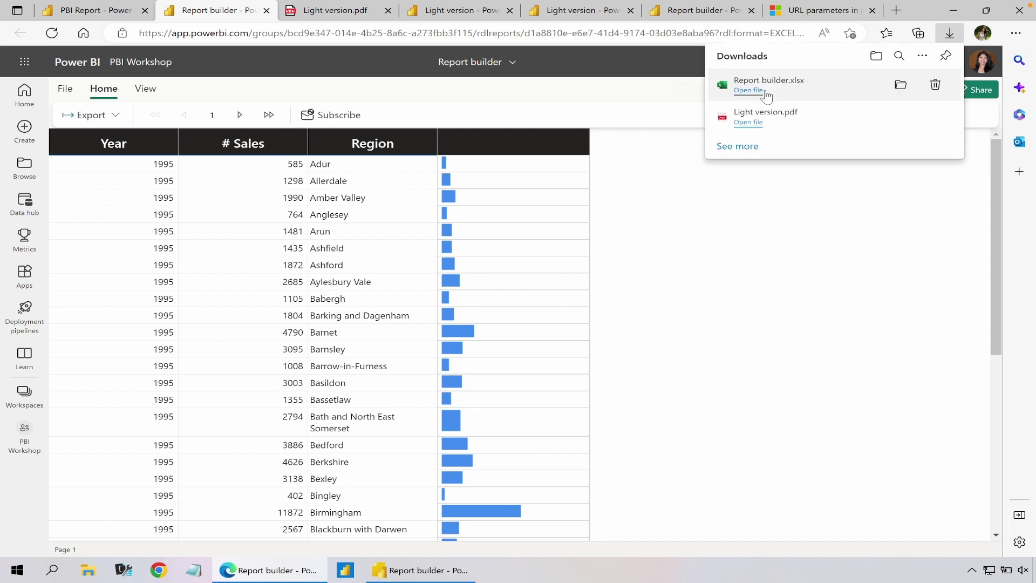
Open the downloaded Report builder.xlsx in Excel and scroll through its Year, # Sales and Region rows.
left_click(748, 91)
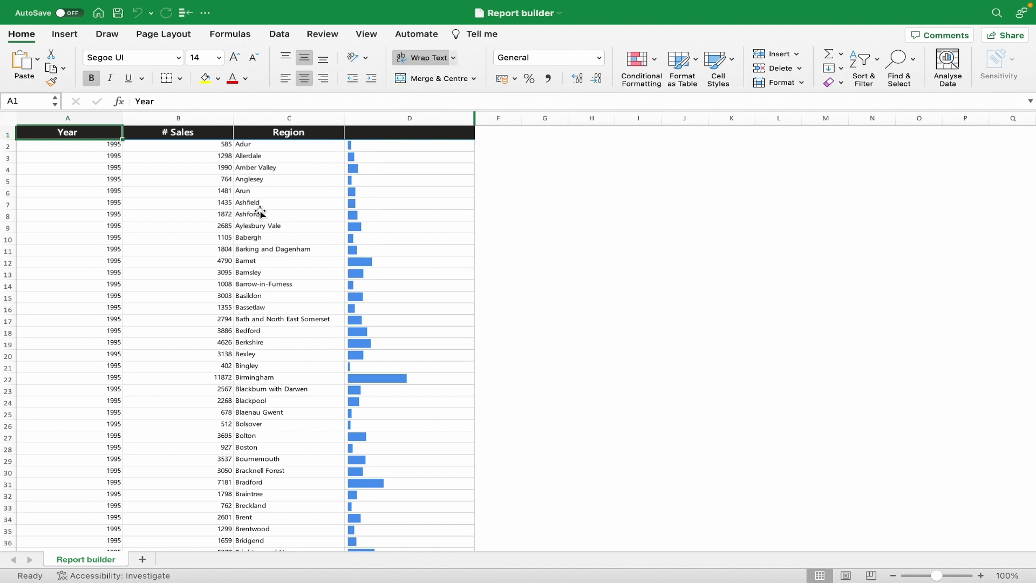
scroll(257, 211, "down", 3)
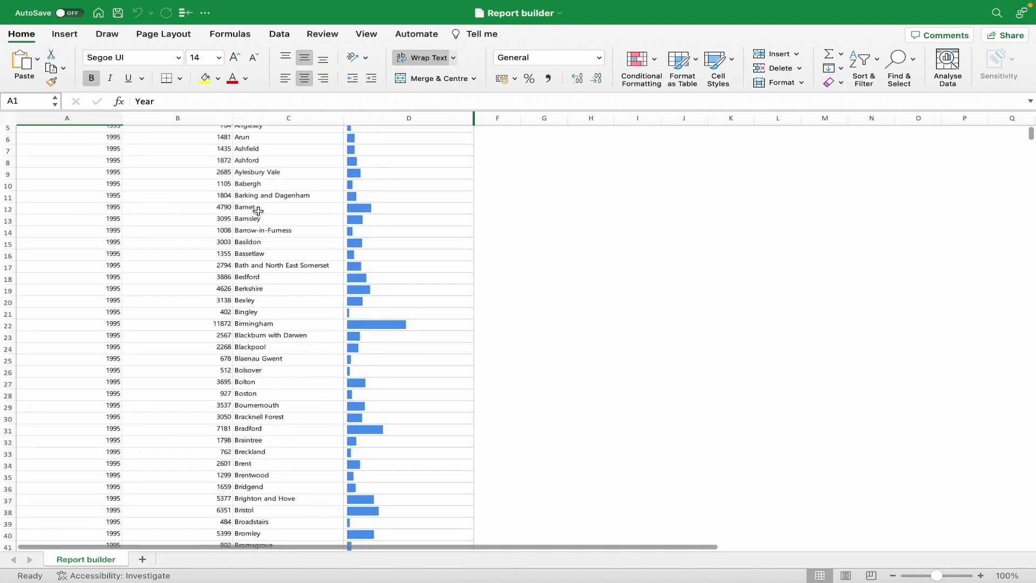